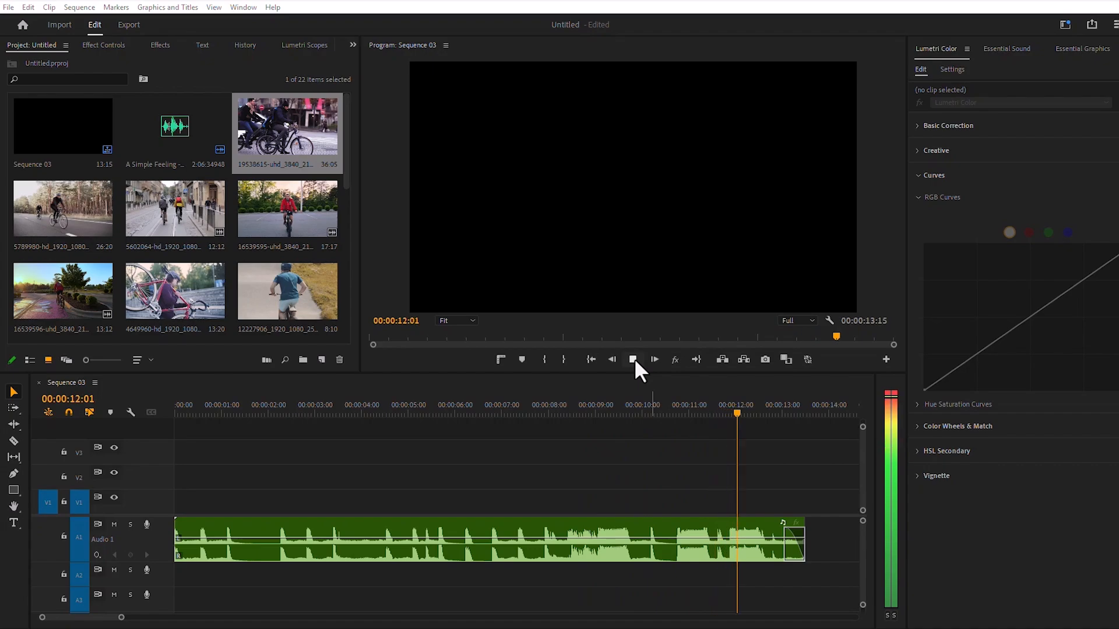
- Place sequence markers on the first five music beats, at 00:00:00:18, 00:00:01:05 and about 2.3, 2.9 and 3.4 seconds
click(634, 358)
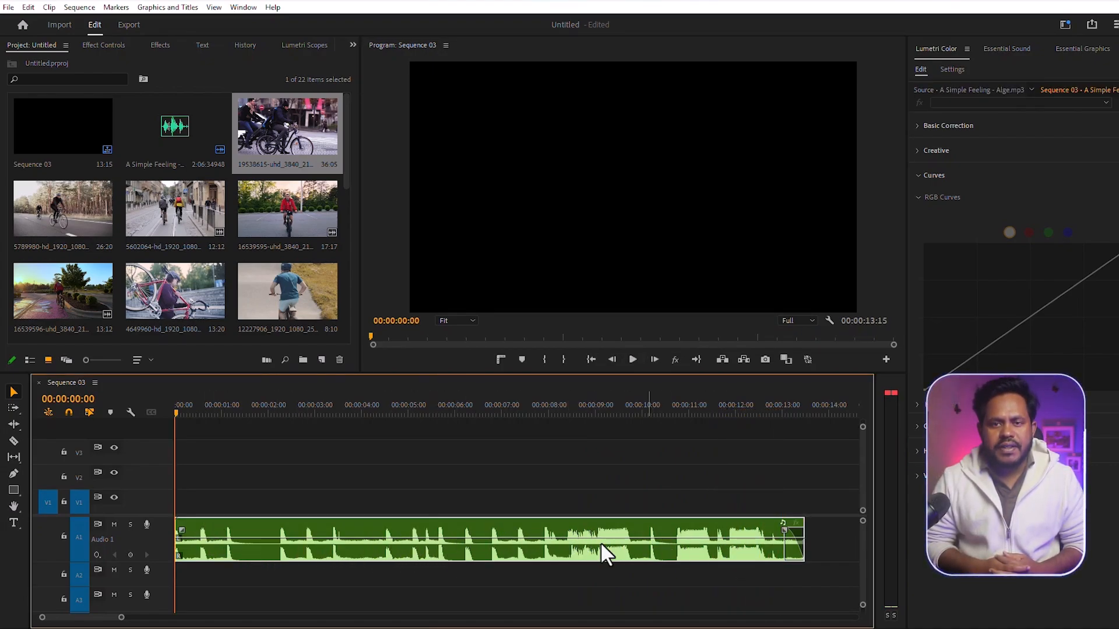
click(205, 408)
key(m)
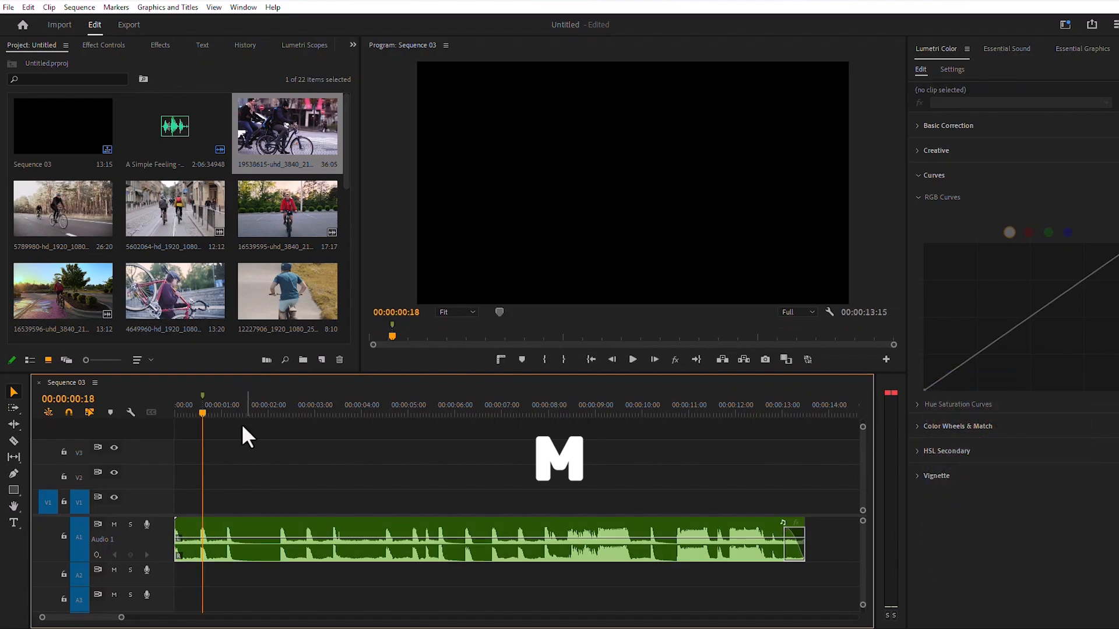
click(222, 408)
click(228, 408)
key(m)
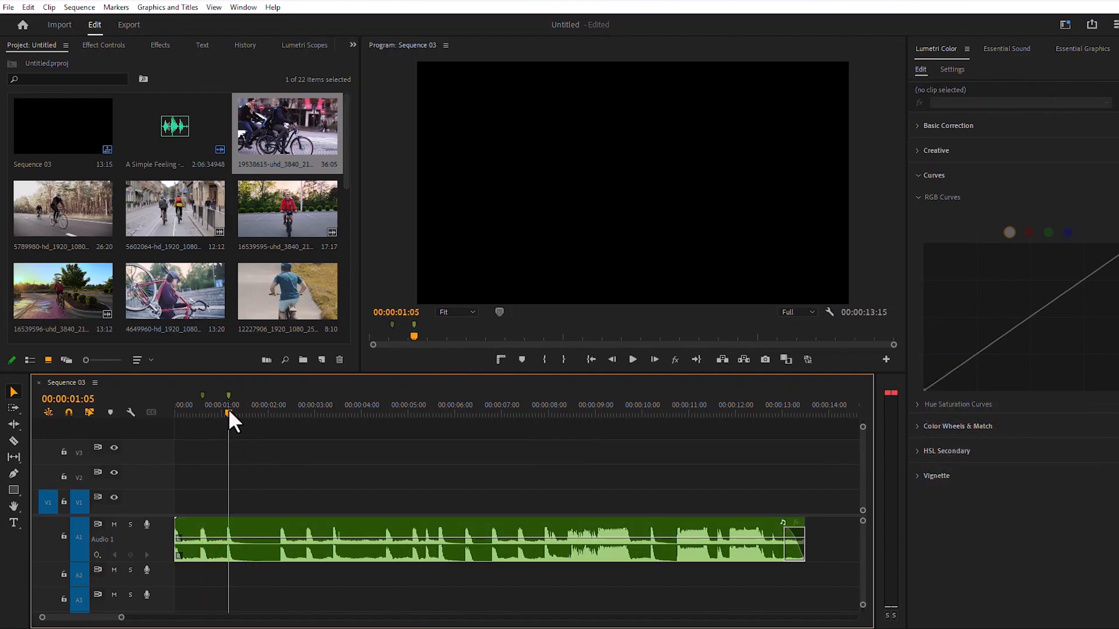
click(281, 410)
key(m)
click(308, 411)
key(m)
click(334, 410)
key(m)
- Place sequence markers on the next four beats, at about 4.6, 5.1 and 5.4 seconds and at 00:00:05:20
click(379, 412)
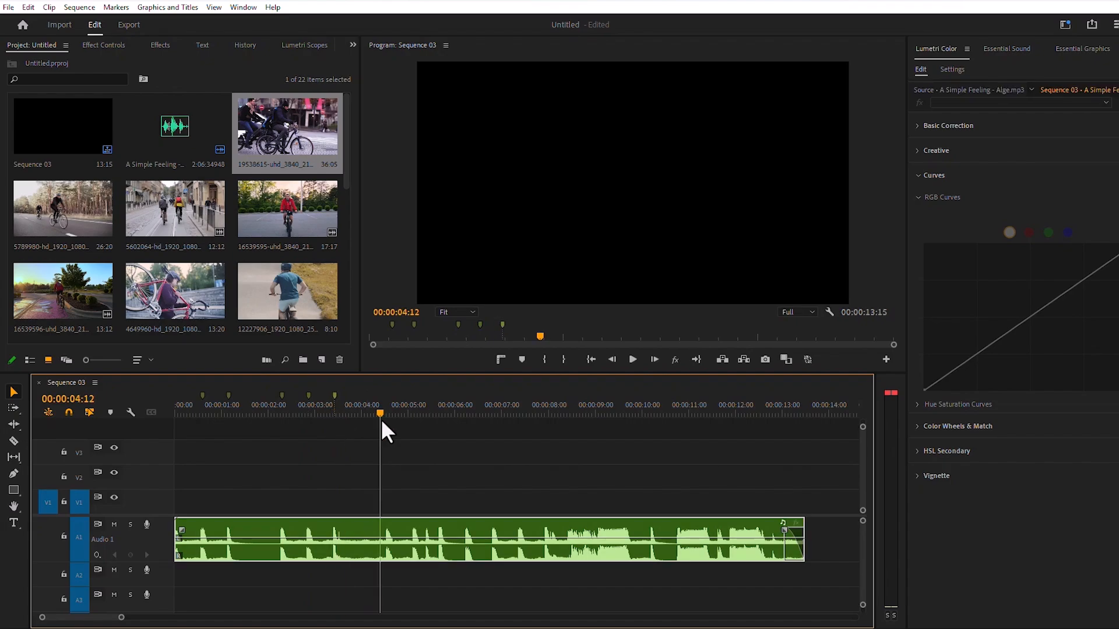
click(388, 411)
key(m)
click(413, 412)
key(m)
click(425, 411)
key(m)
click(440, 410)
key(m)
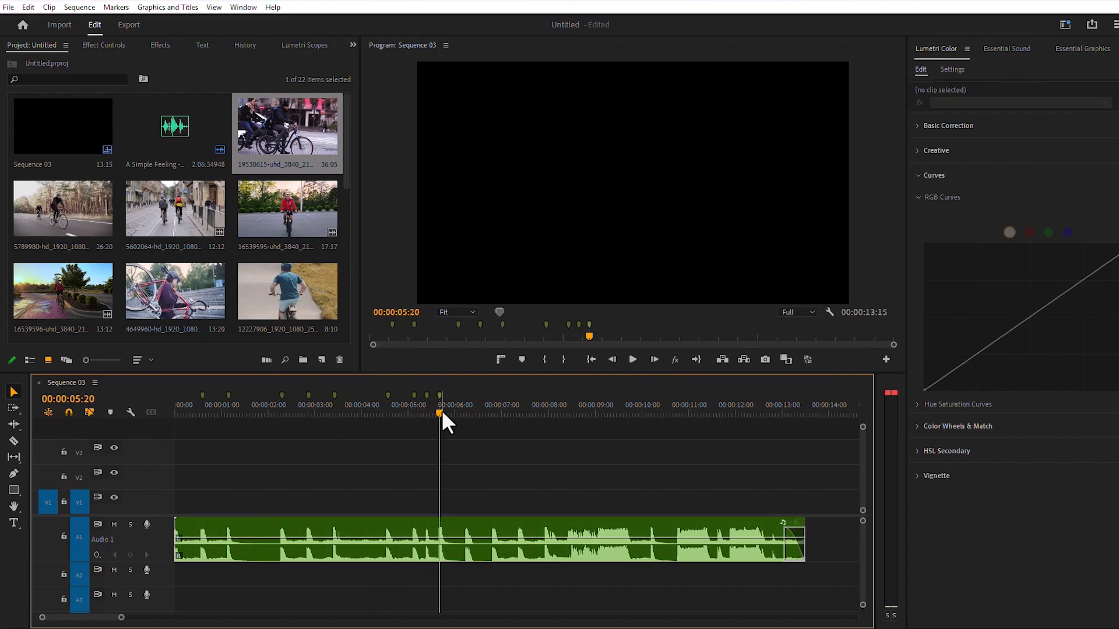
- Mark the four beats between about 6.2 and 7.9 seconds with sequence markers
click(466, 413)
key(m)
click(491, 411)
key(m)
click(520, 410)
key(m)
click(544, 411)
key(m)
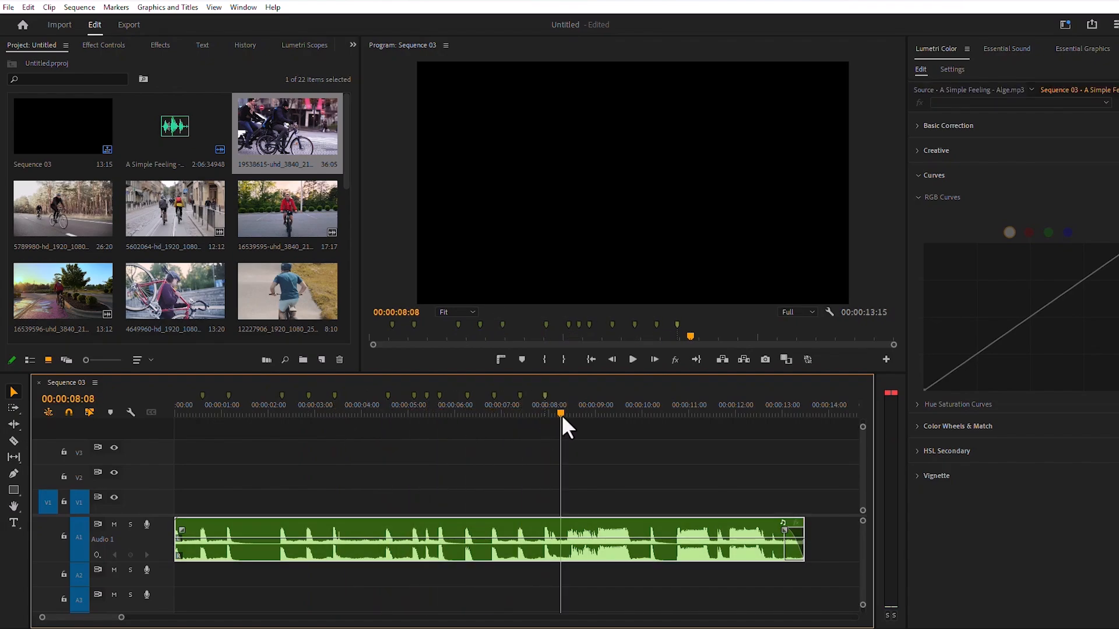
- Add six markers on the remaining beats: about 8.4, 9 and 10.2 seconds, 00:00:10:23, about 11.6 seconds and 00:00:11:26
click(567, 414)
key(m)
click(596, 411)
key(m)
click(651, 412)
key(m)
click(677, 411)
key(m)
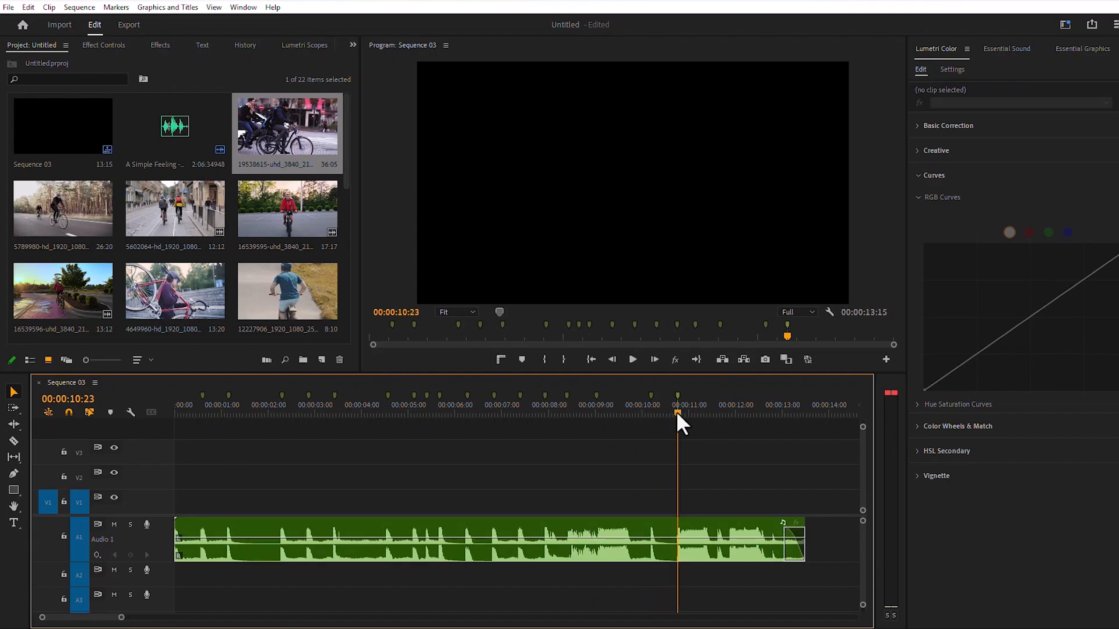
click(718, 411)
key(m)
click(729, 411)
key(m)
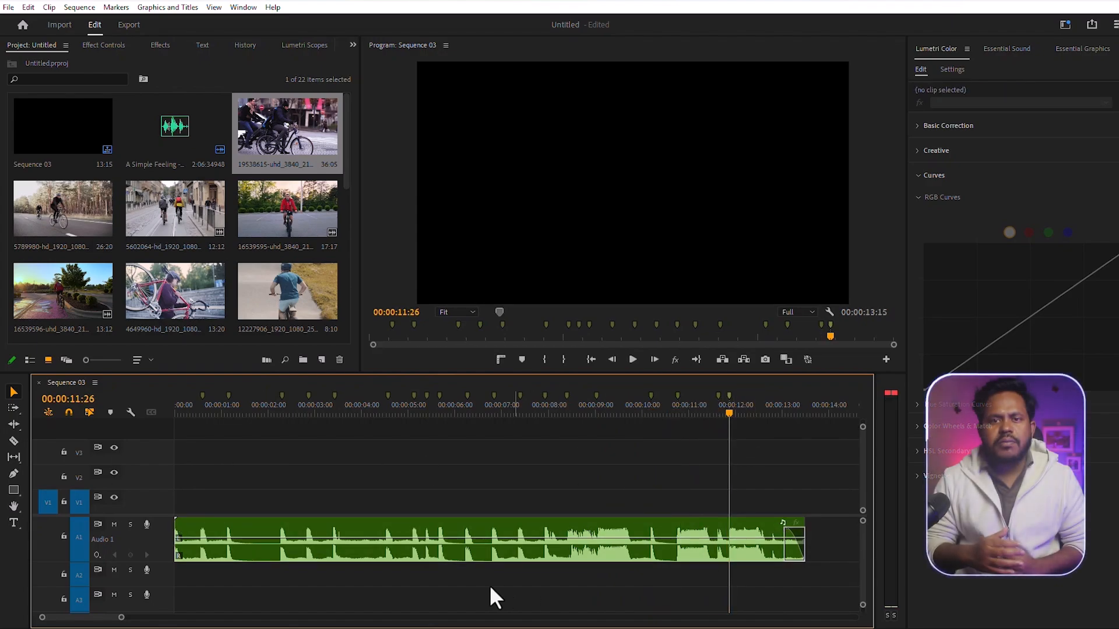
- Move the music clip from audio track A1 down to A2 and expand the A2 track's height
drag(446, 555, 462, 580)
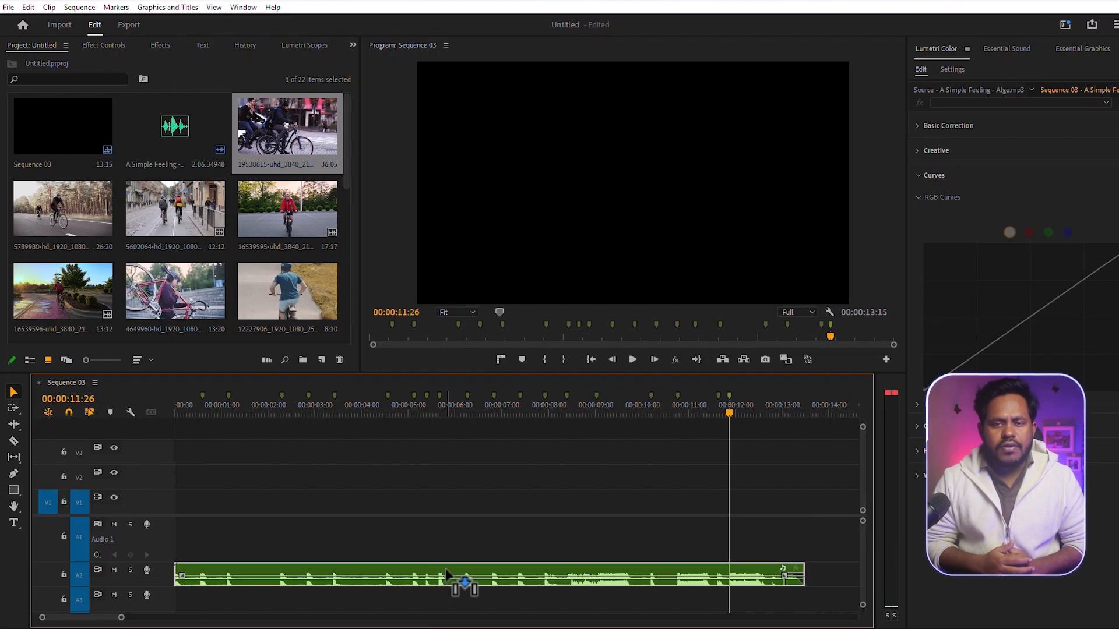
double_click(162, 577)
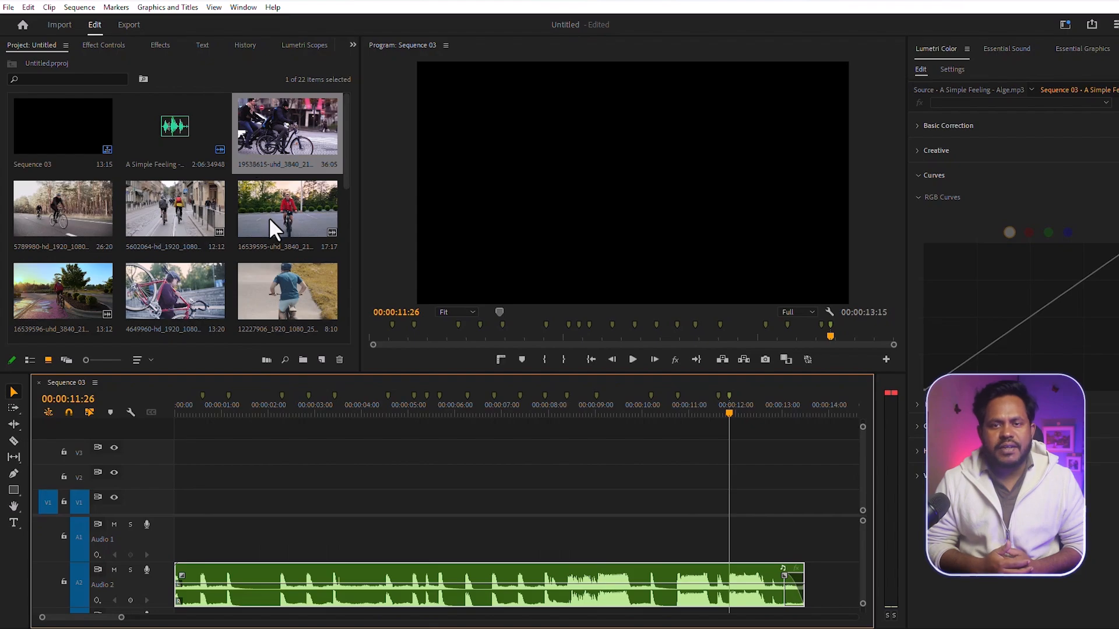
- Enlarge the project's clip thumbnails so two clips fit per row
scroll(130, 364, down, 5)
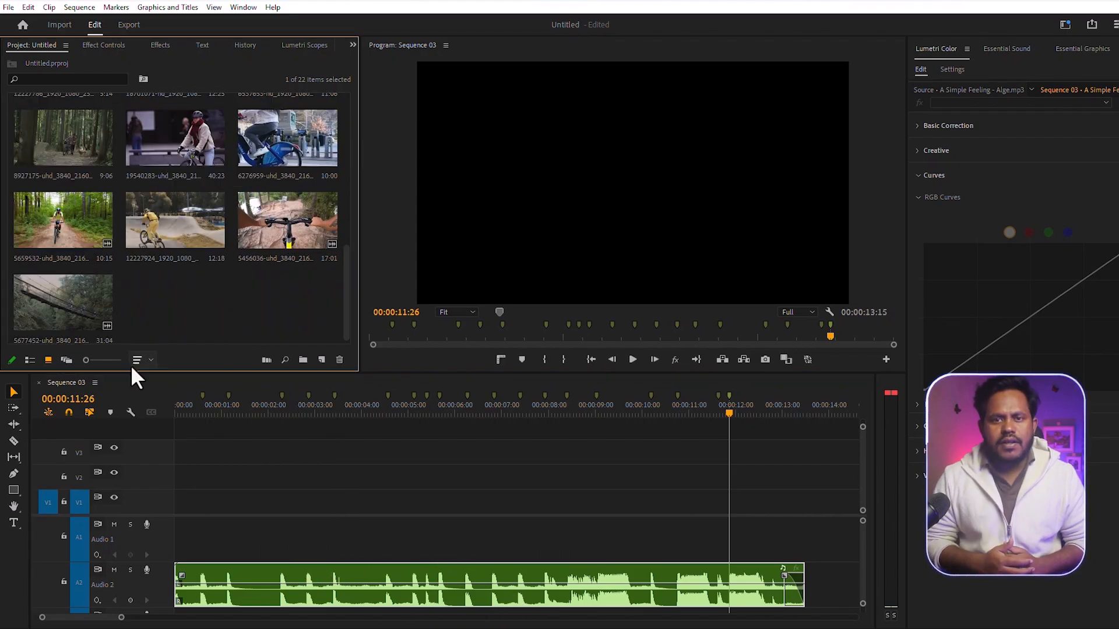
drag(87, 359, 96, 360)
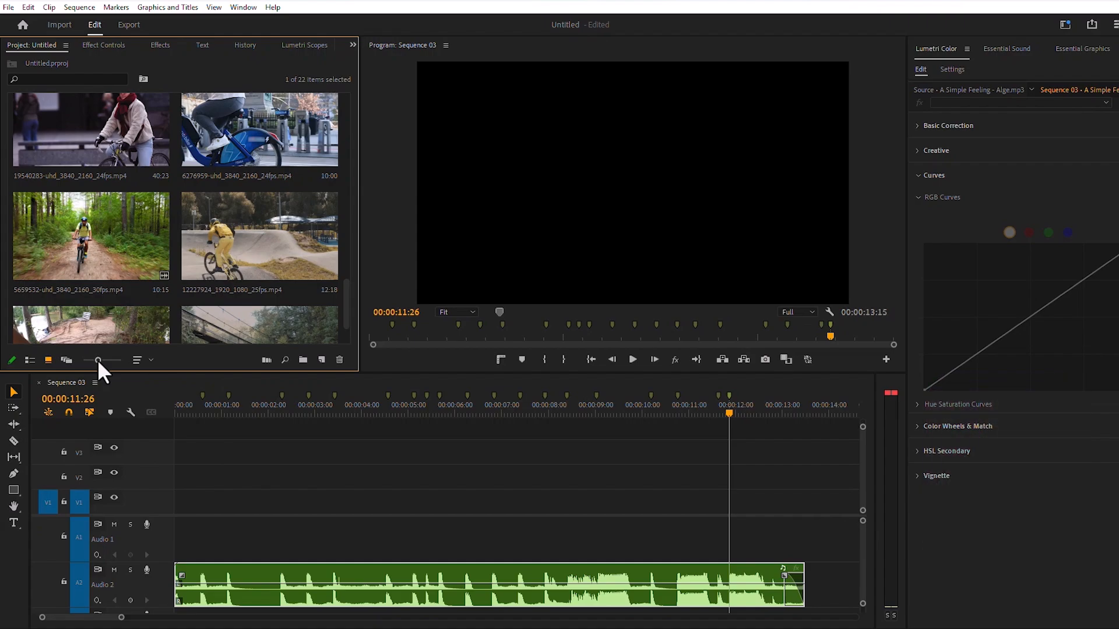
drag(347, 303, 344, 97)
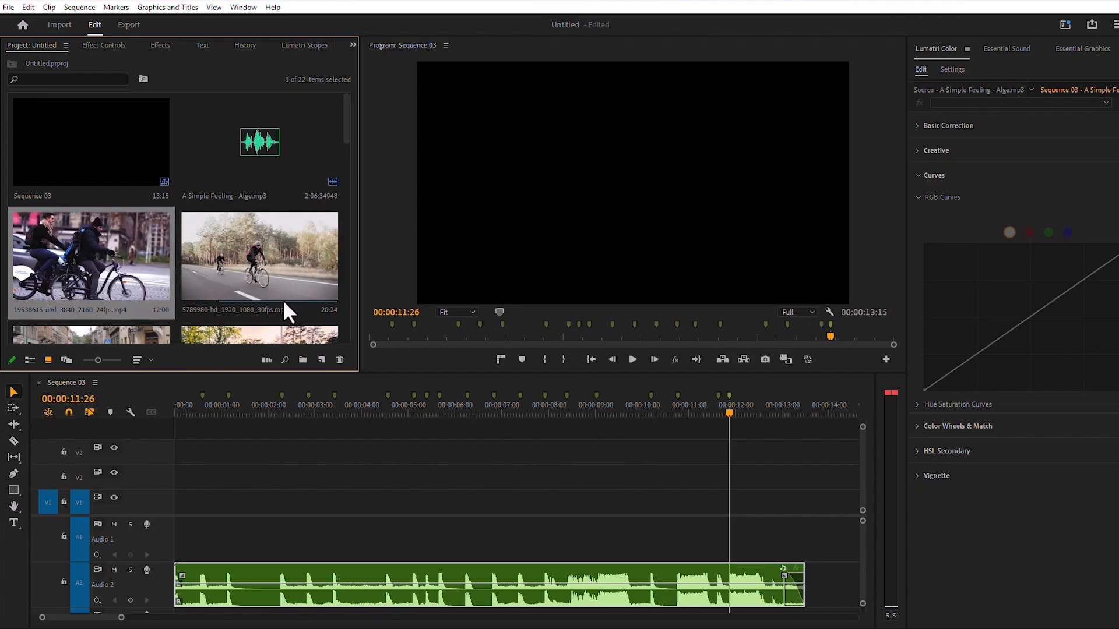
- Set in and out points to shorten source clip 5789980 to about 10:08 and clip 5602064 to about 4:15
click(226, 293)
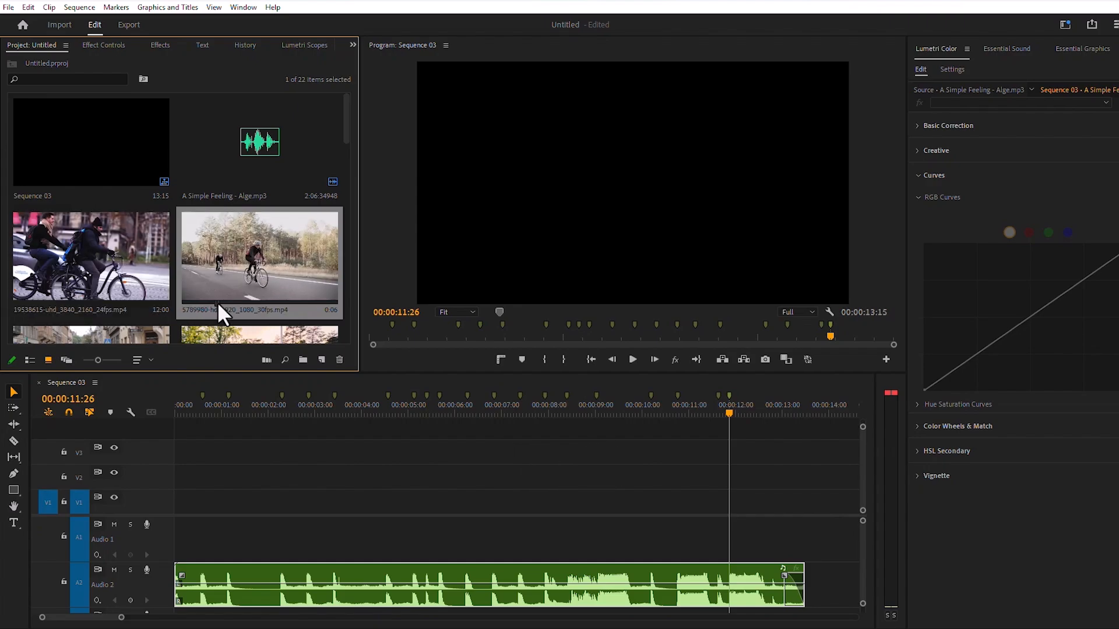
key(i)
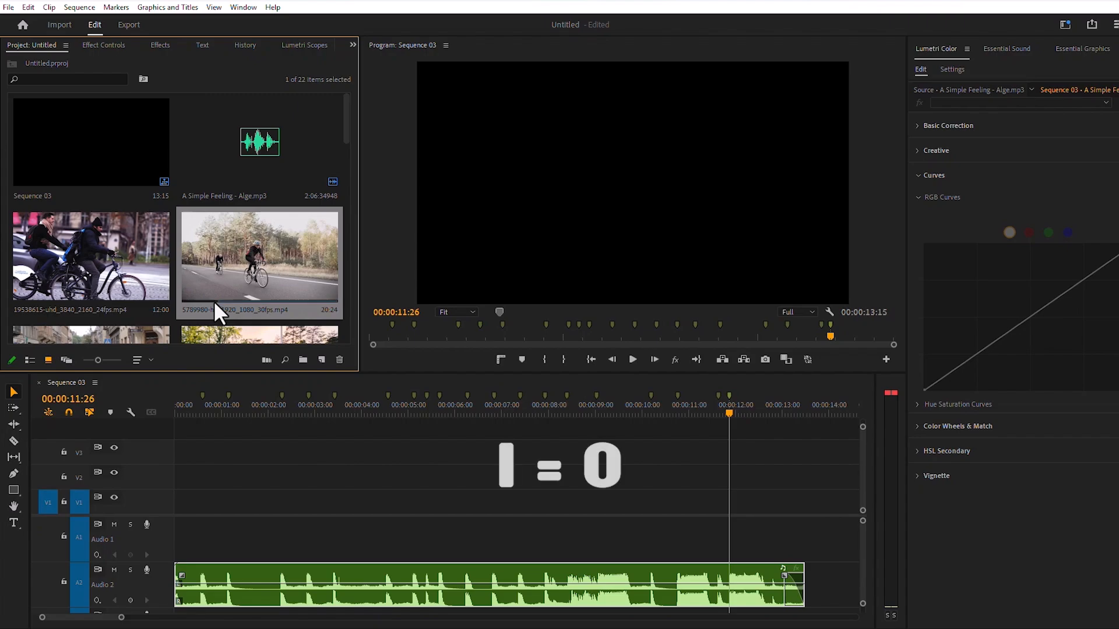
key(o)
scroll(273, 302, down, 2)
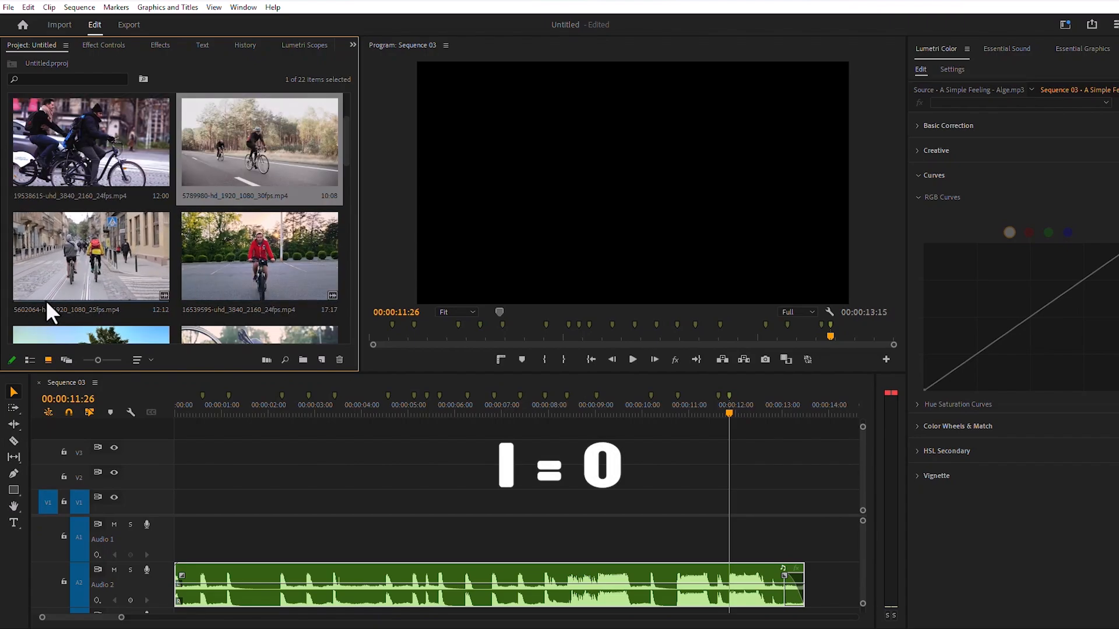
key(i)
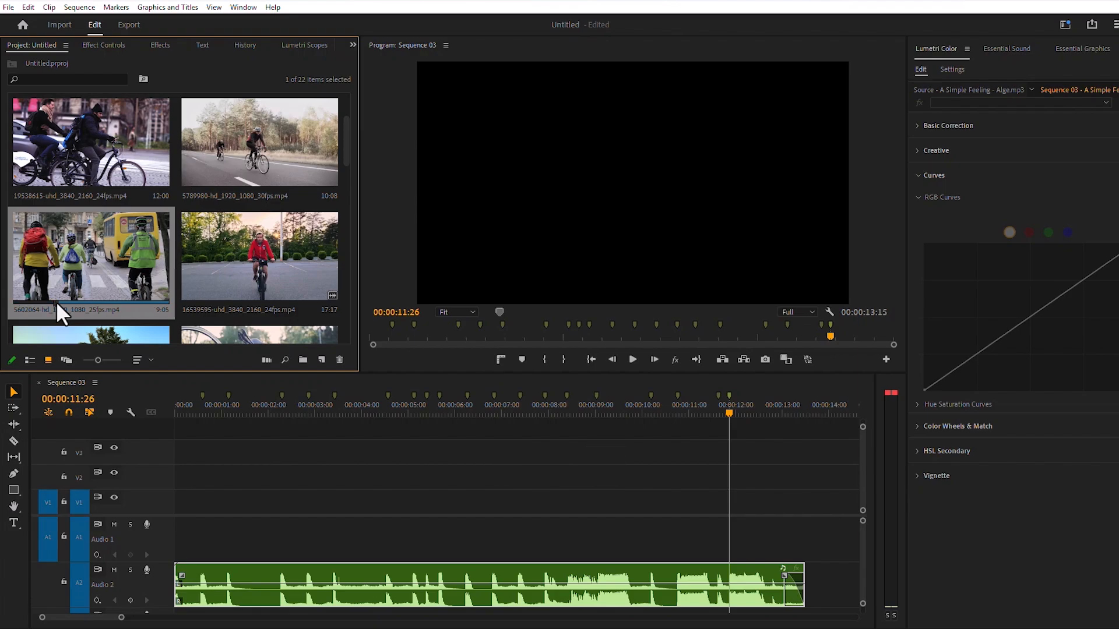
- Set in and out points on source clip 16539595 to keep a range of about 6:05
click(222, 301)
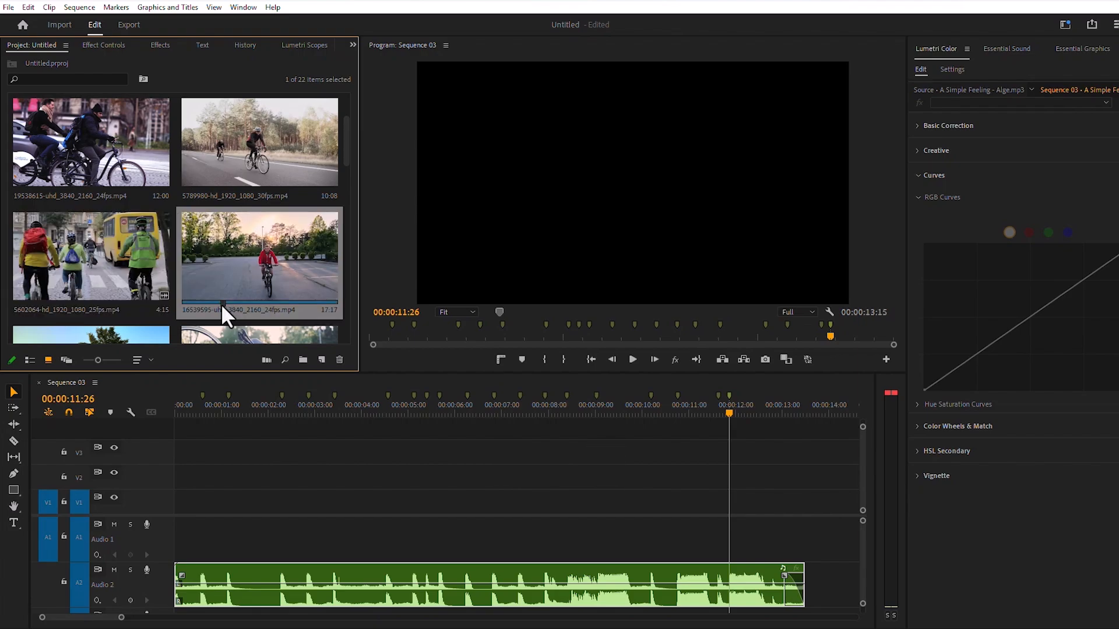
key(i)
drag(222, 303, 275, 302)
key(o)
- Set in and out points to shorten source clip 16539596 to about 4:19 and clip 4649960 to about 4:29
scroll(83, 300, down, 2)
scroll(76, 296, up, 1)
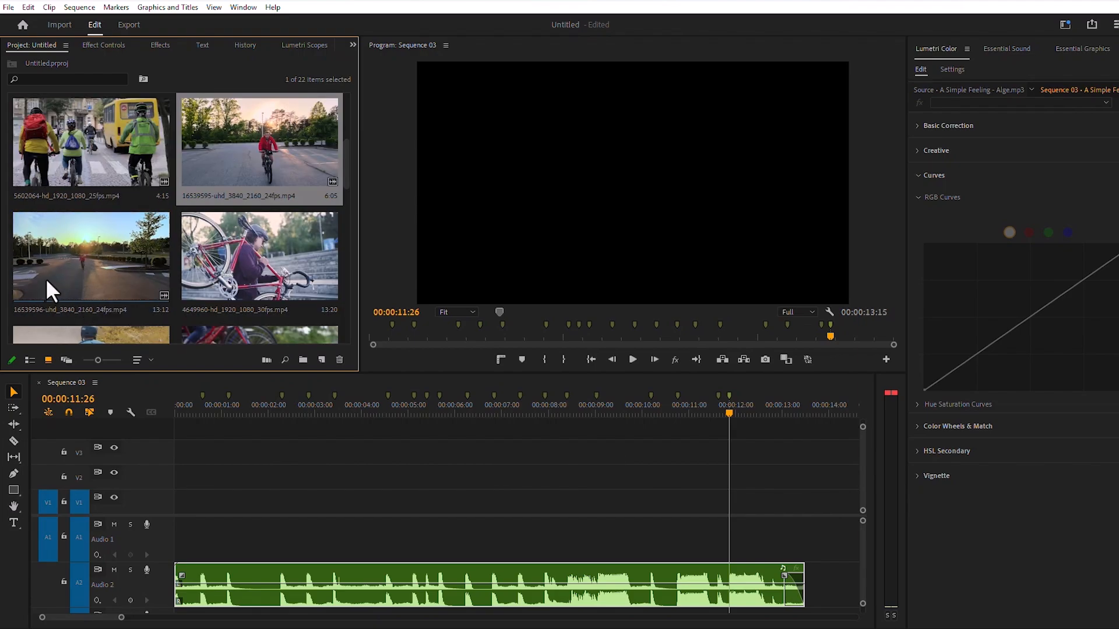
click(48, 300)
key(i)
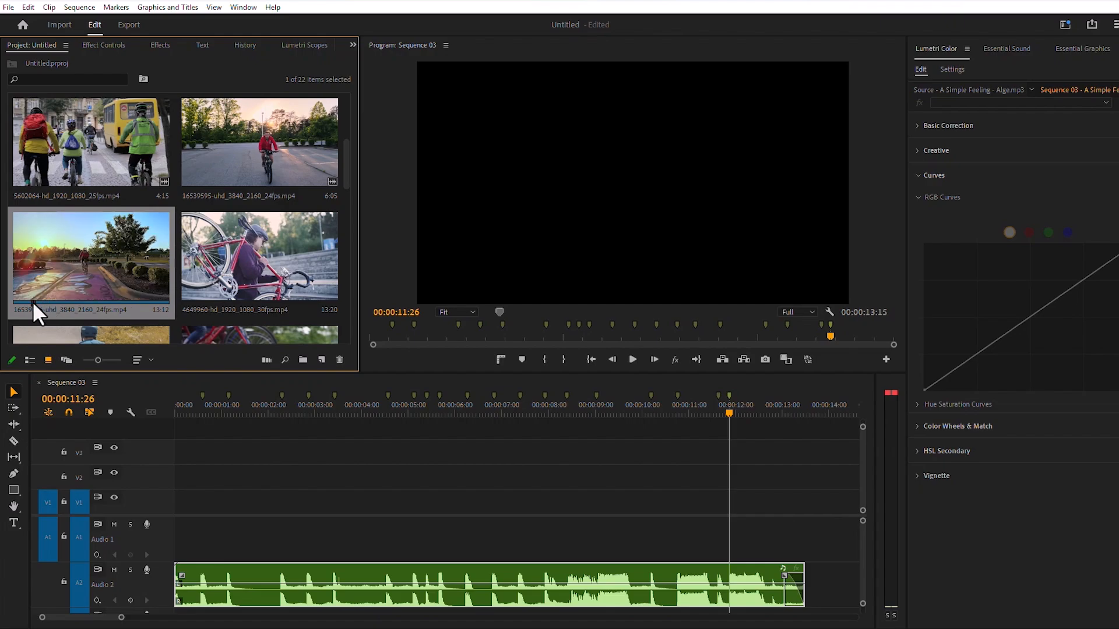
key(o)
click(205, 291)
key(i)
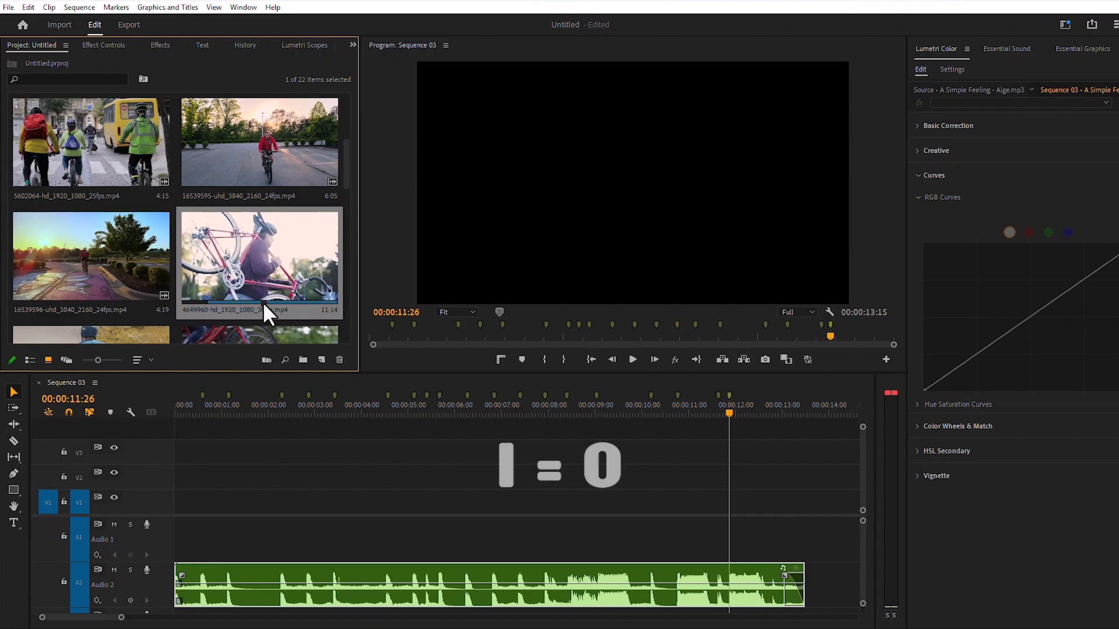
key(o)
- Set in and out points to shorten source clip 12227906 to about 3:10 and clip 852038 to about 16:07
scroll(225, 291, down, 1)
click(34, 302)
key(i)
key(o)
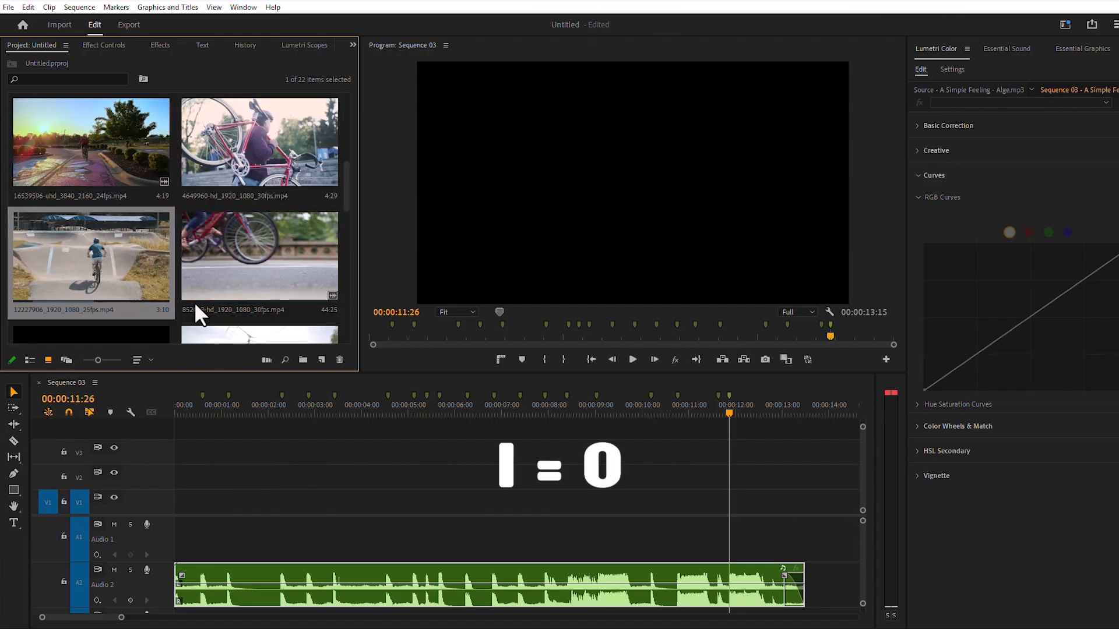
click(205, 298)
key(i)
key(o)
- Set in and out points on source clip 5789981, keeping about 4:16, and on source clip 5602065
scroll(233, 297, down, 1)
click(58, 302)
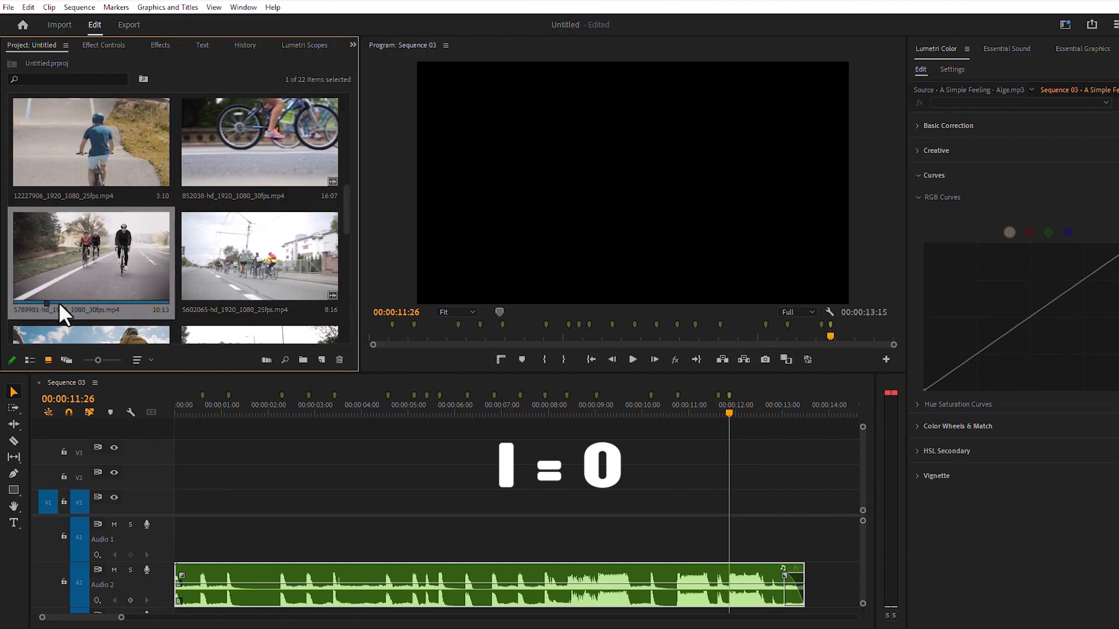
key(o)
click(215, 302)
key(i)
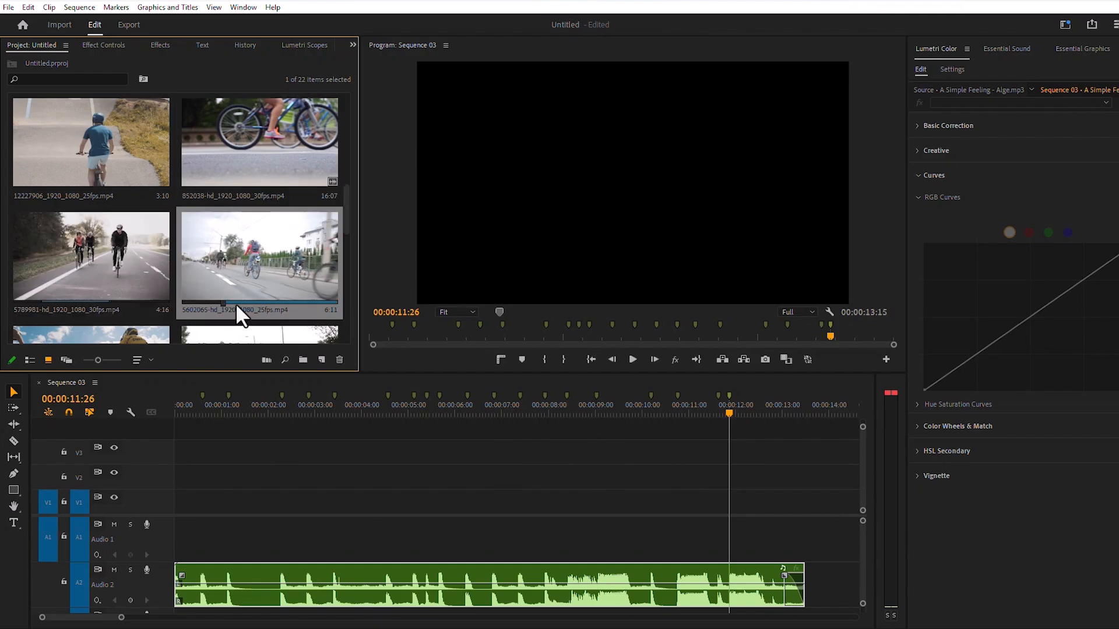
drag(262, 302, 264, 301)
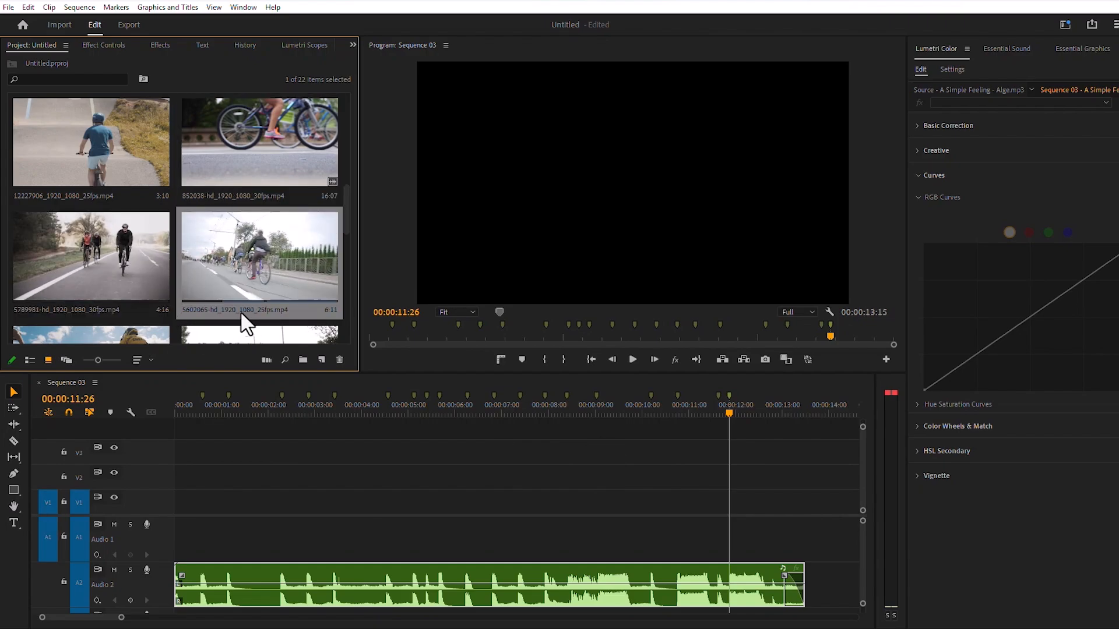
key(o)
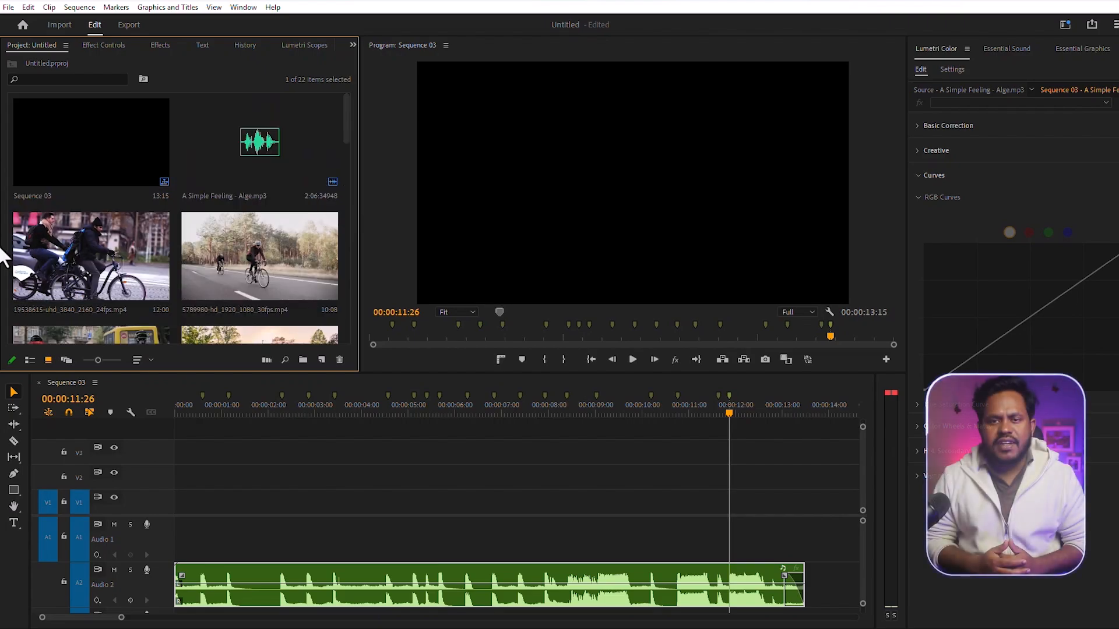
- Automate all 20 video clips to the sequence with Sort Order ordering and placement At Unnumbered Markers
drag(7, 239, 336, 378)
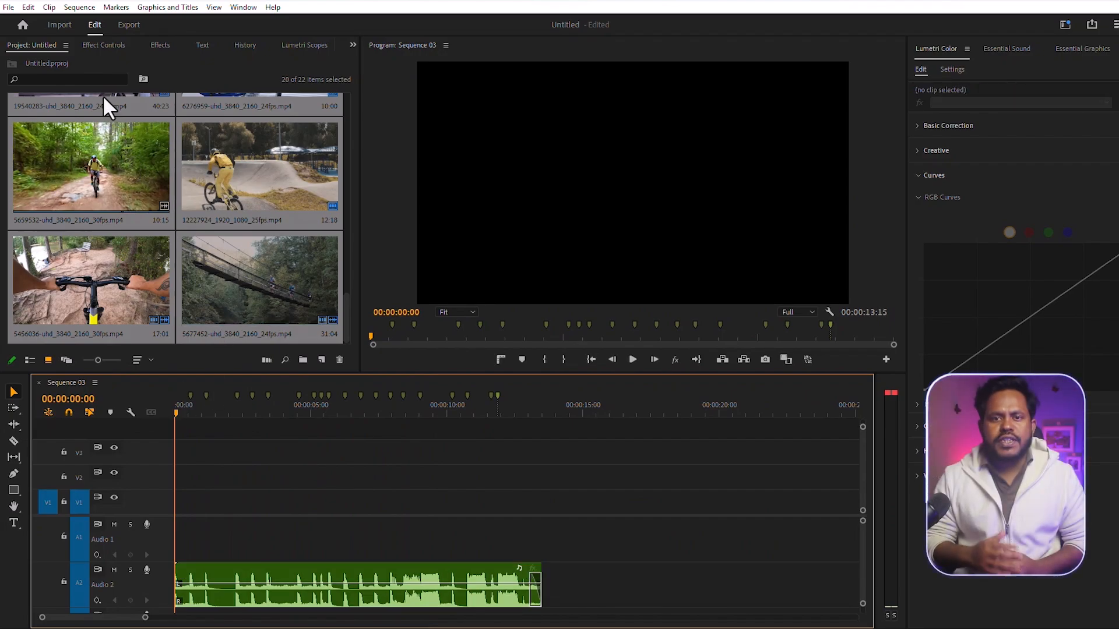
click(66, 45)
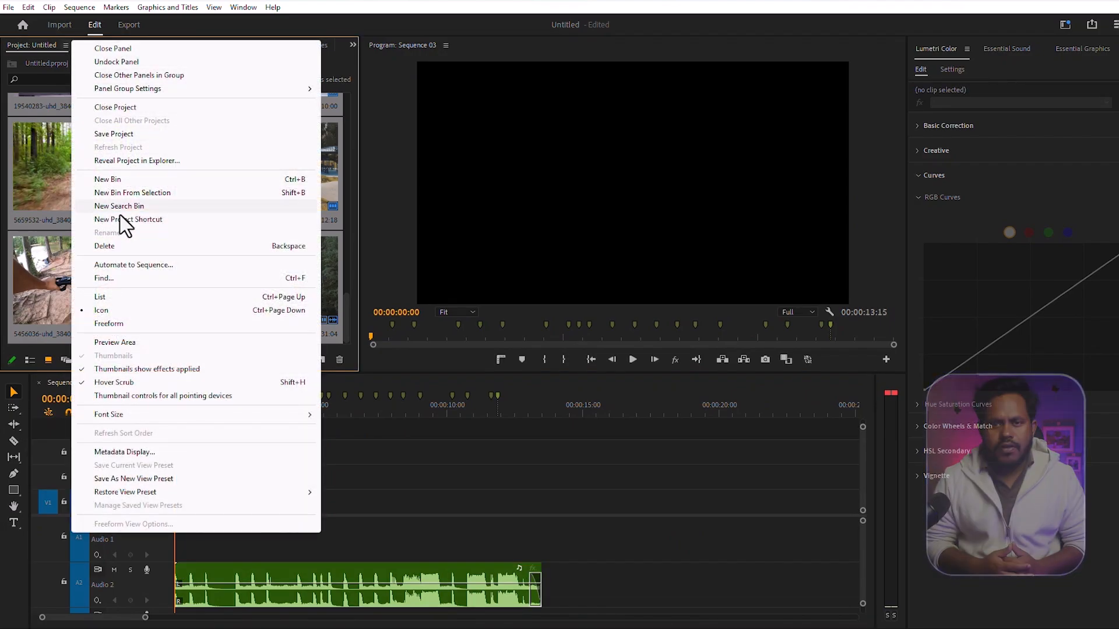
click(156, 266)
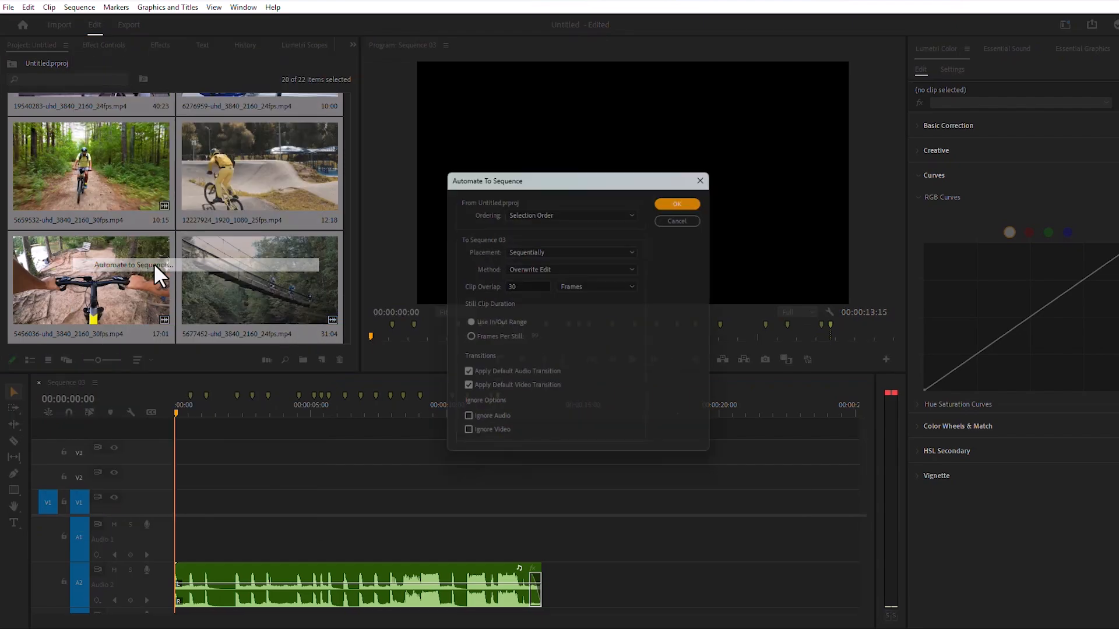
click(554, 210)
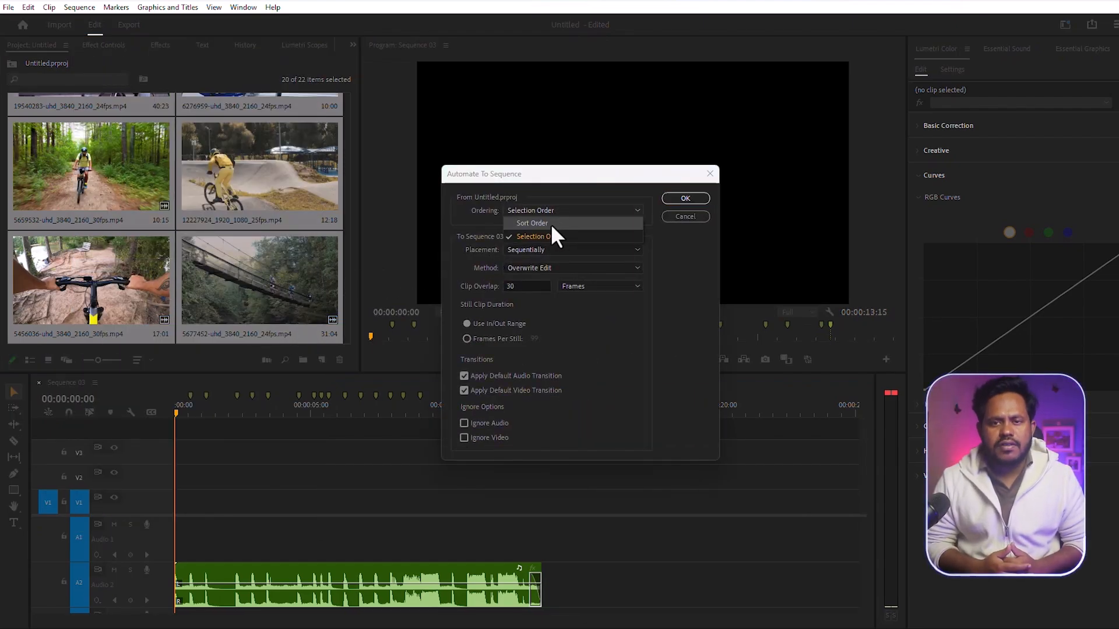
click(557, 224)
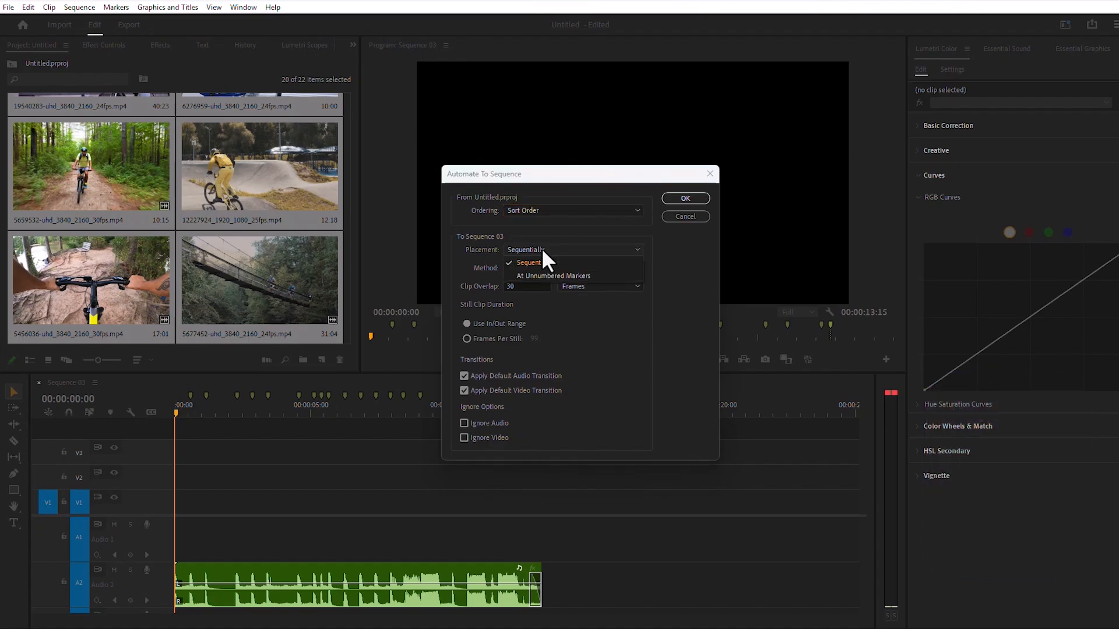
click(541, 249)
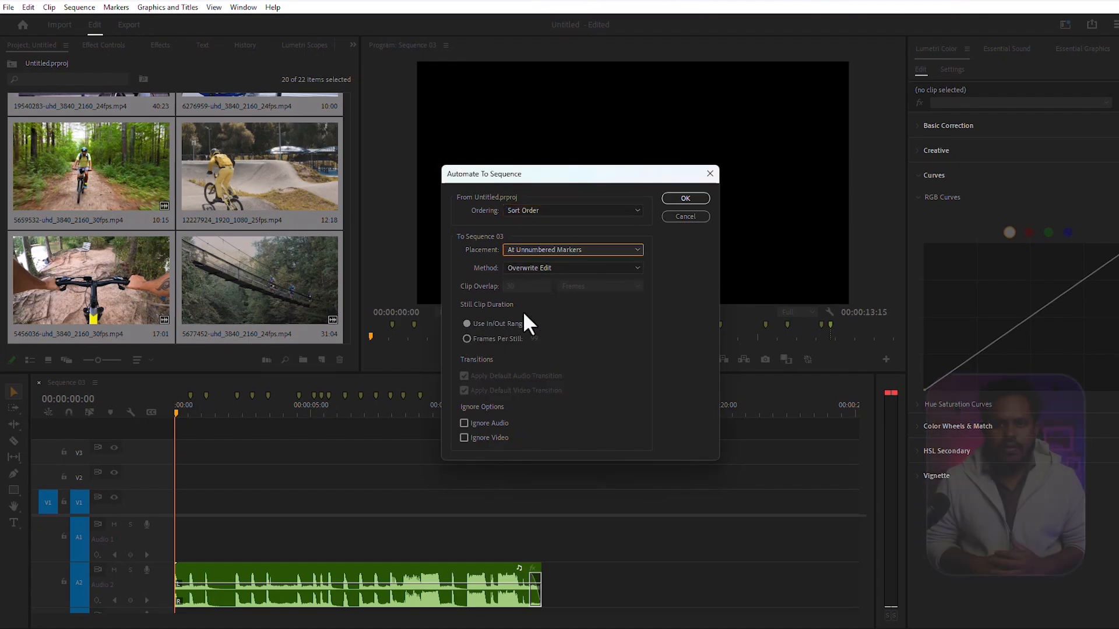
click(684, 199)
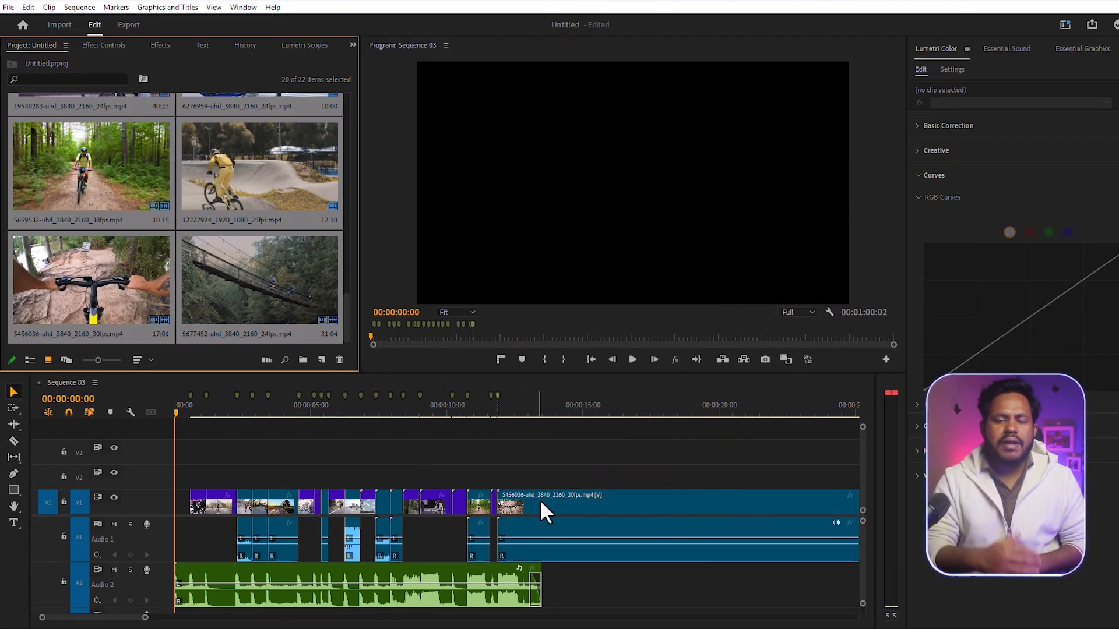
- Mute audio track A1 and play back the assembled sequence
click(112, 524)
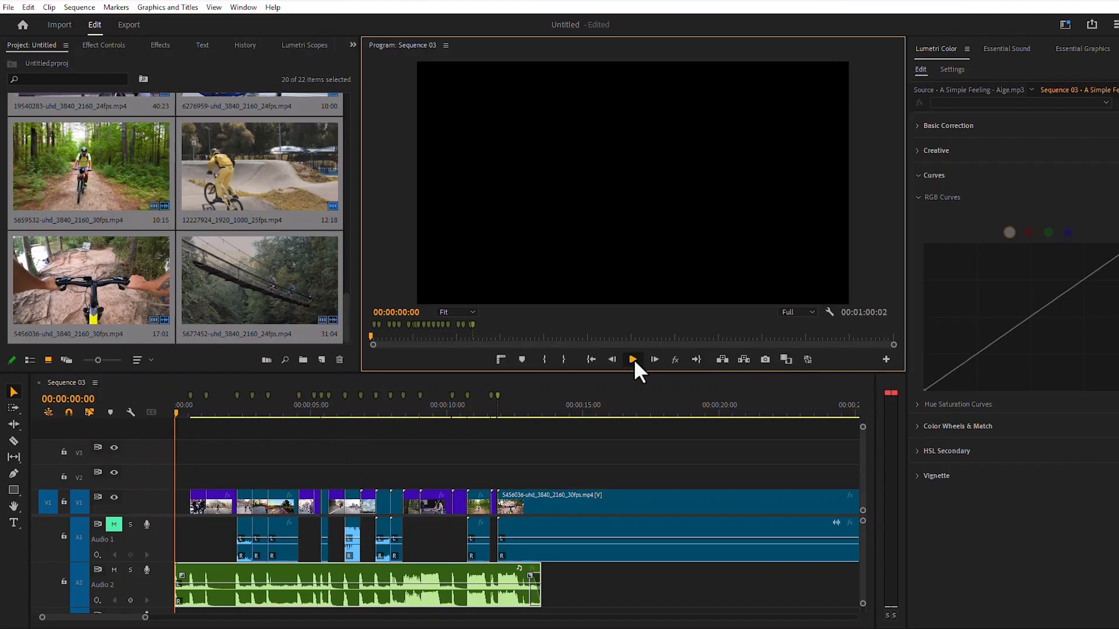
click(633, 359)
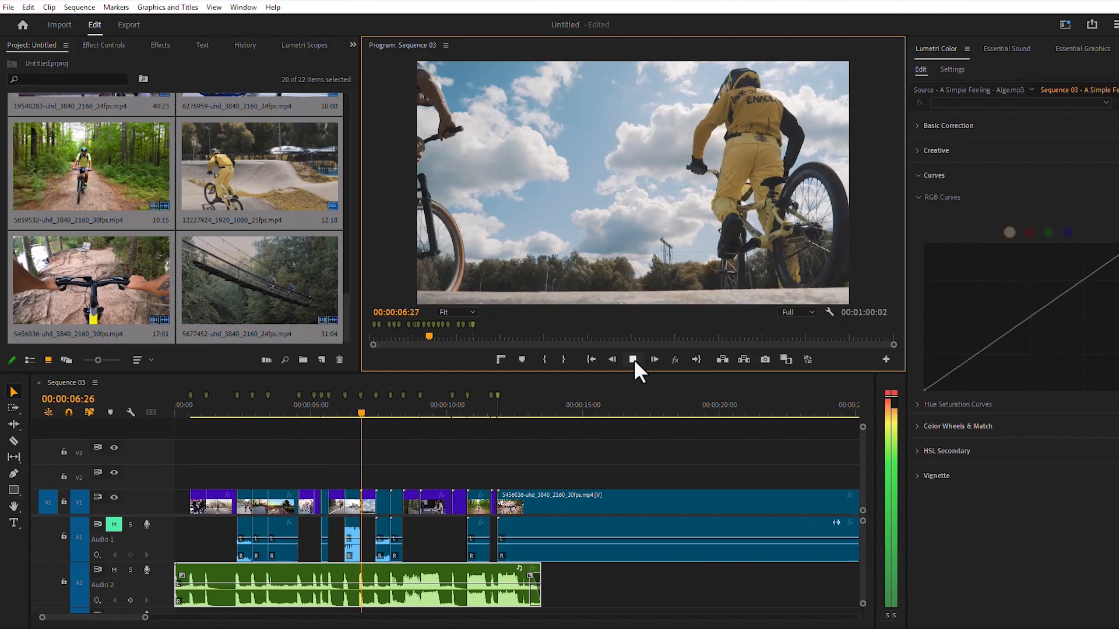
- Stop playback and set the undersized clips 18701071 and 5789981 in the sequence to frame size
click(632, 358)
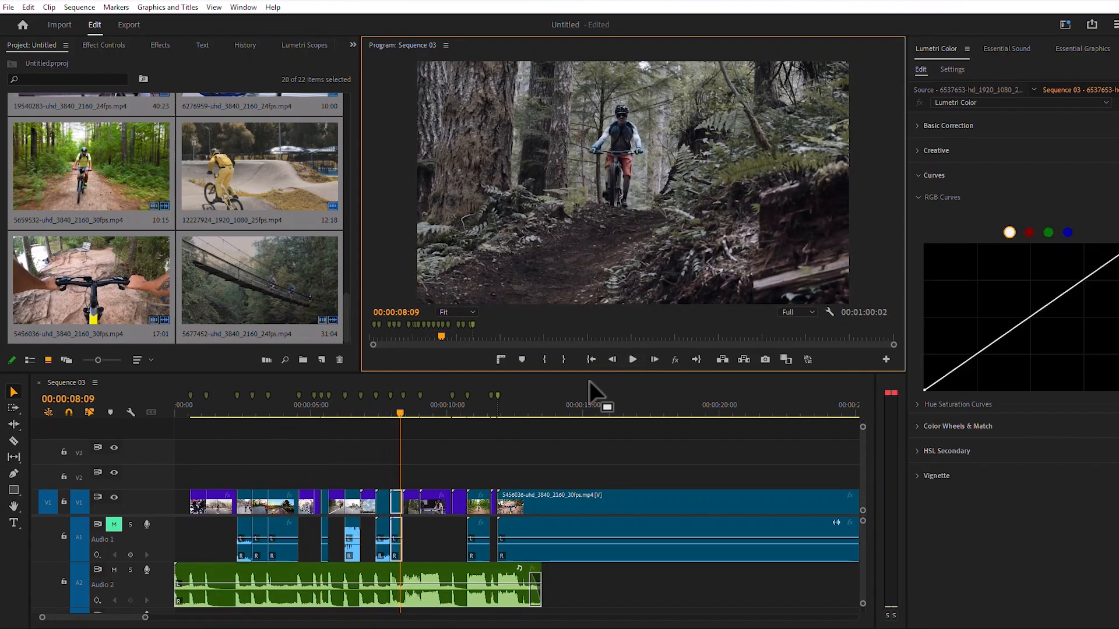
drag(396, 414, 385, 412)
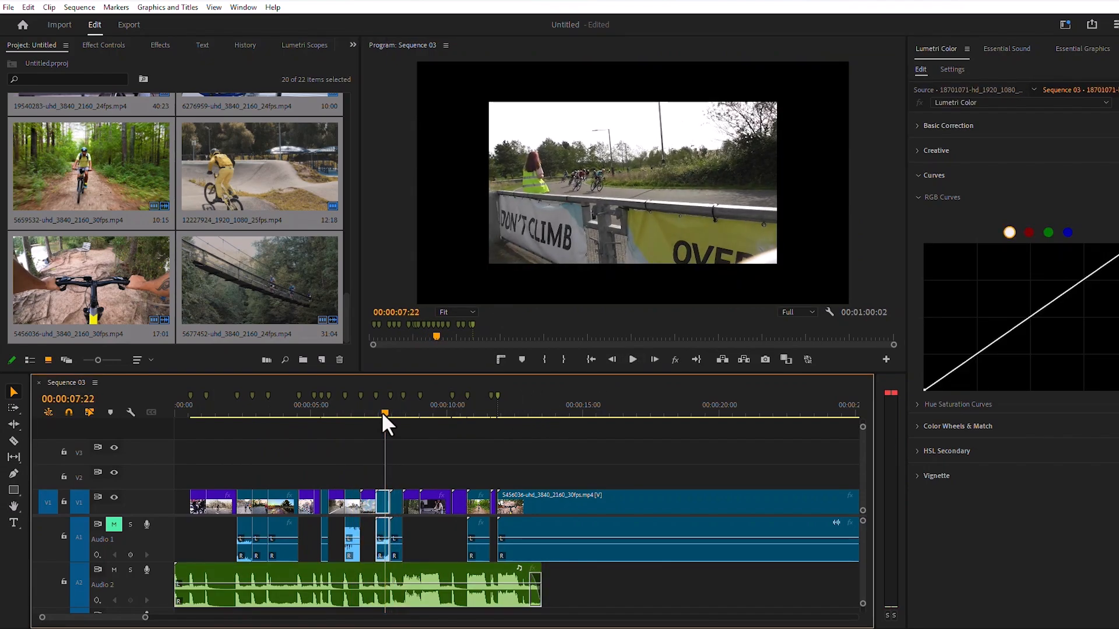
right_click(382, 503)
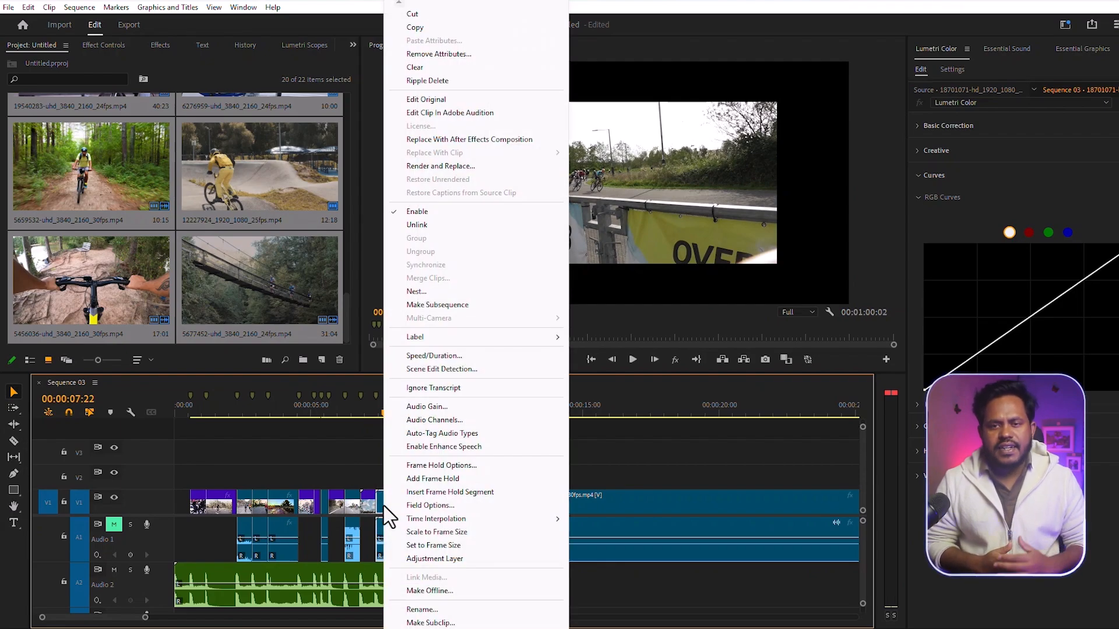
click(449, 546)
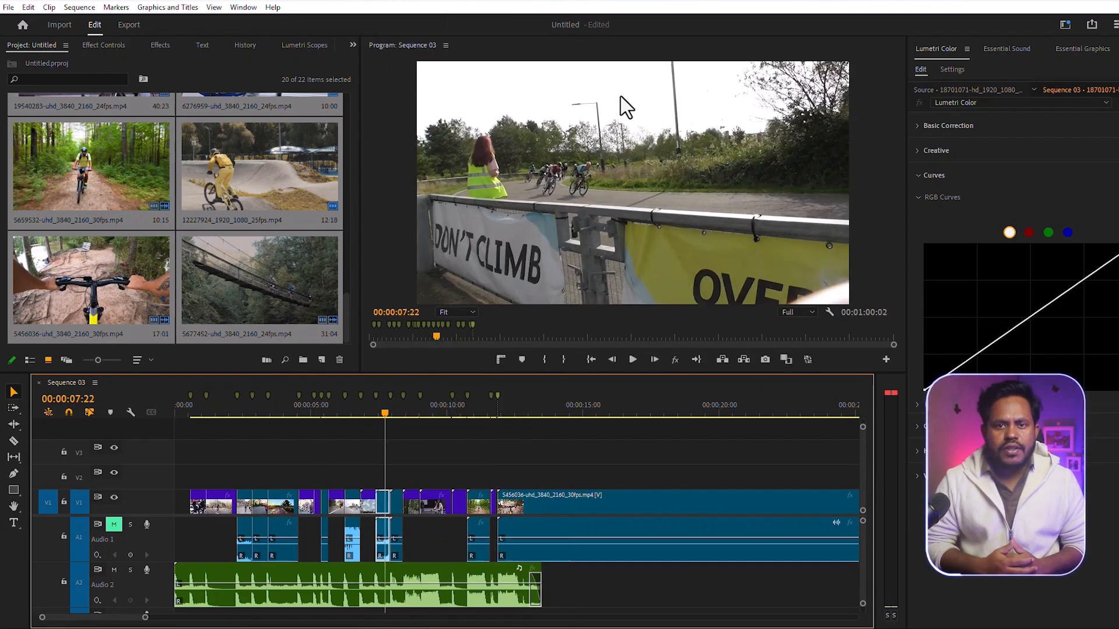
drag(385, 412, 332, 414)
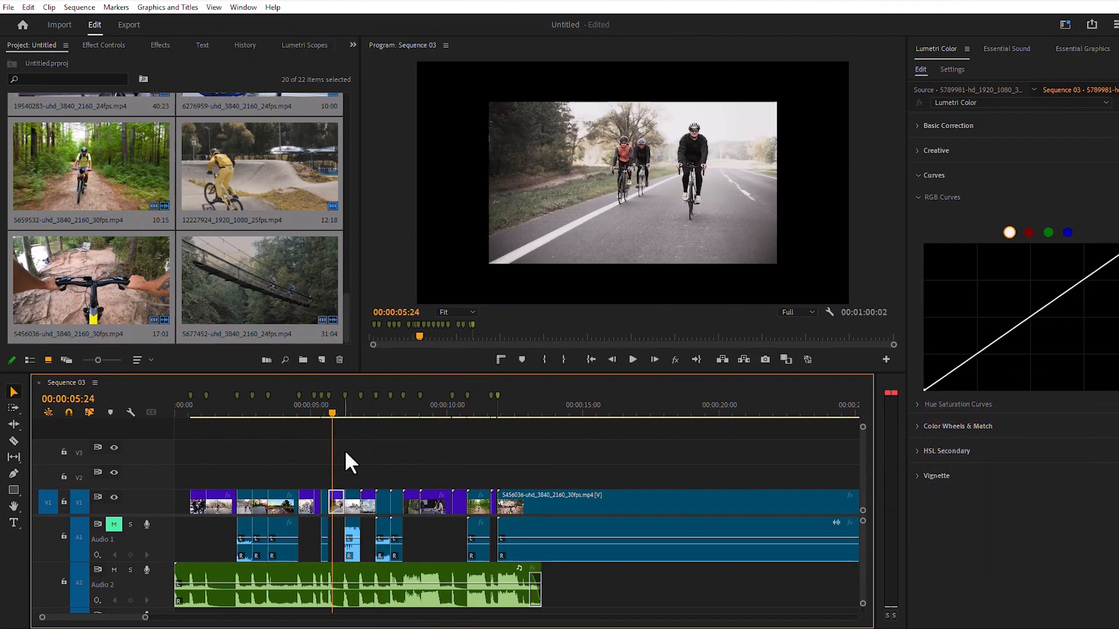
right_click(337, 506)
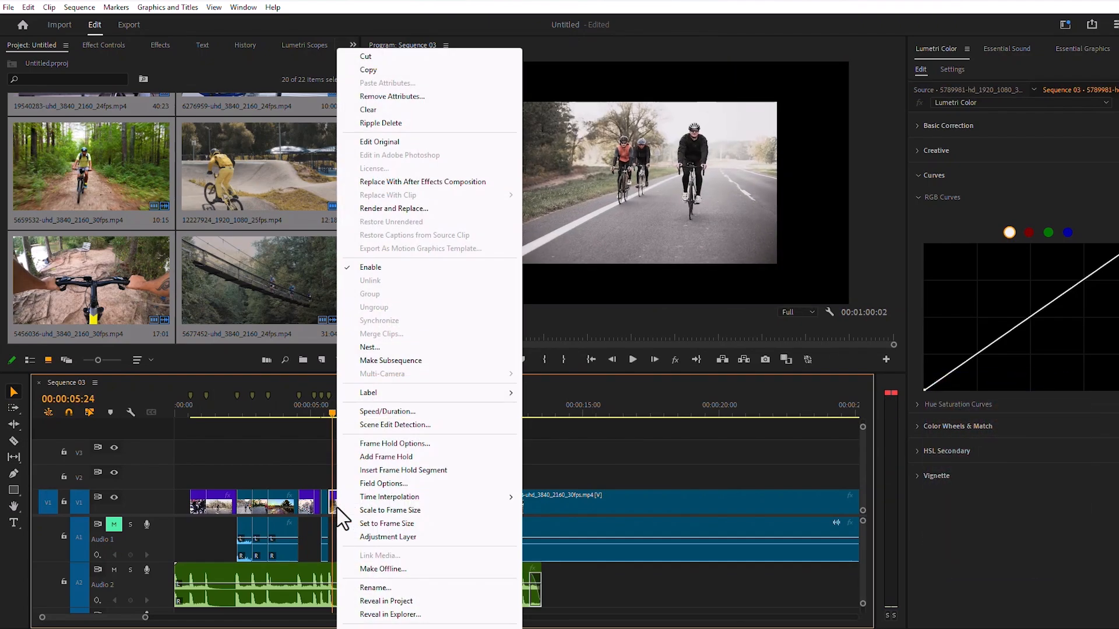
click(401, 523)
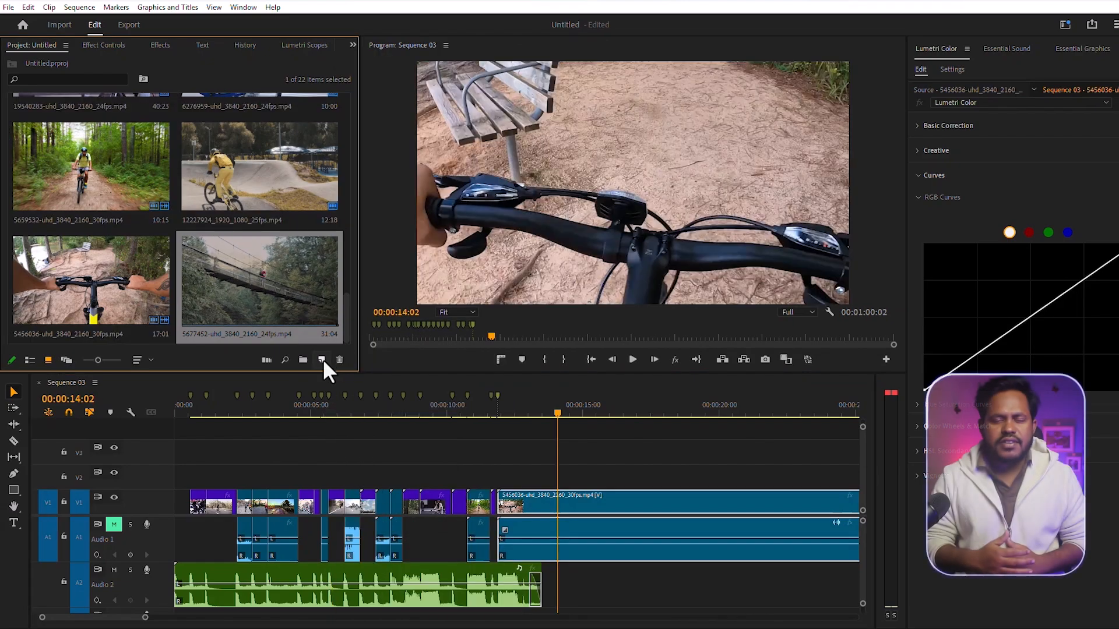
- Create an adjustment layer, place it at the start of track V2 and extend it to the end of the music
click(322, 360)
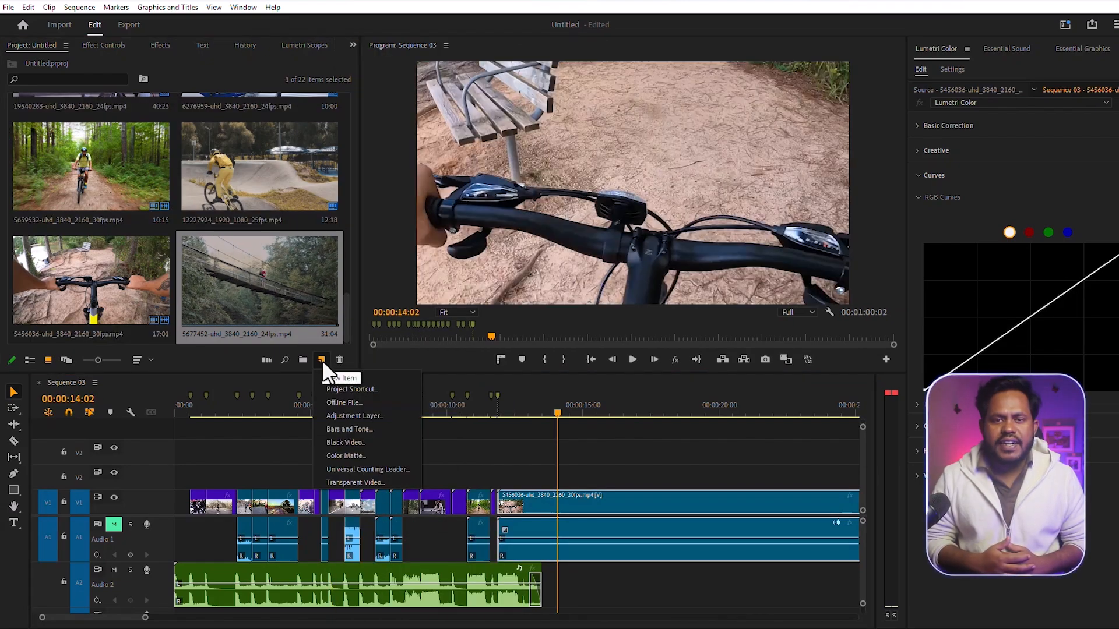
click(337, 416)
click(598, 369)
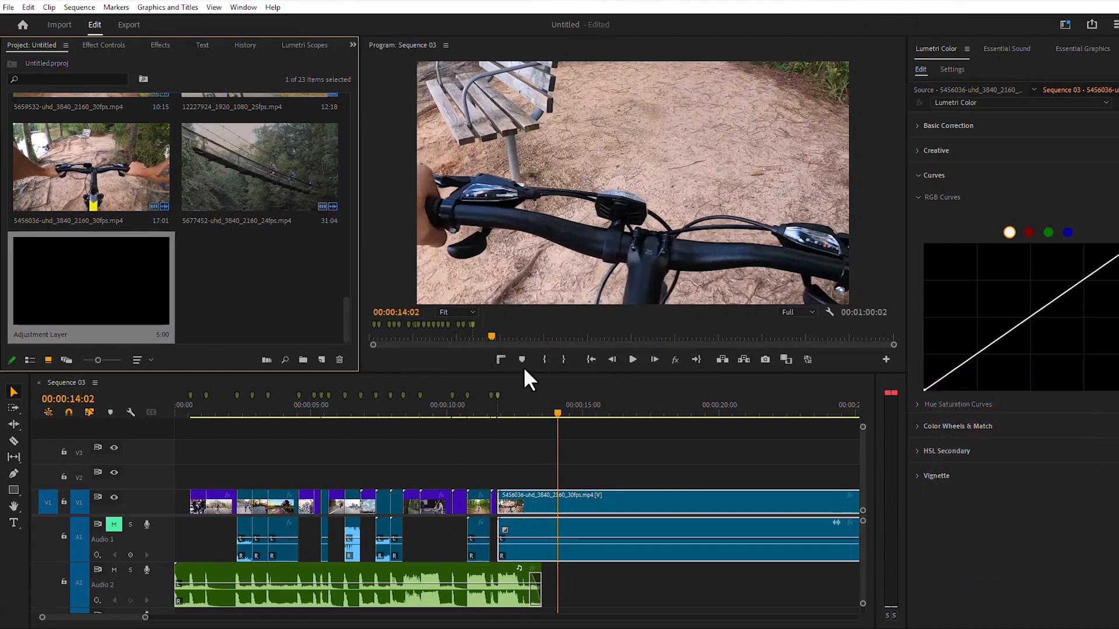
drag(207, 434, 182, 475)
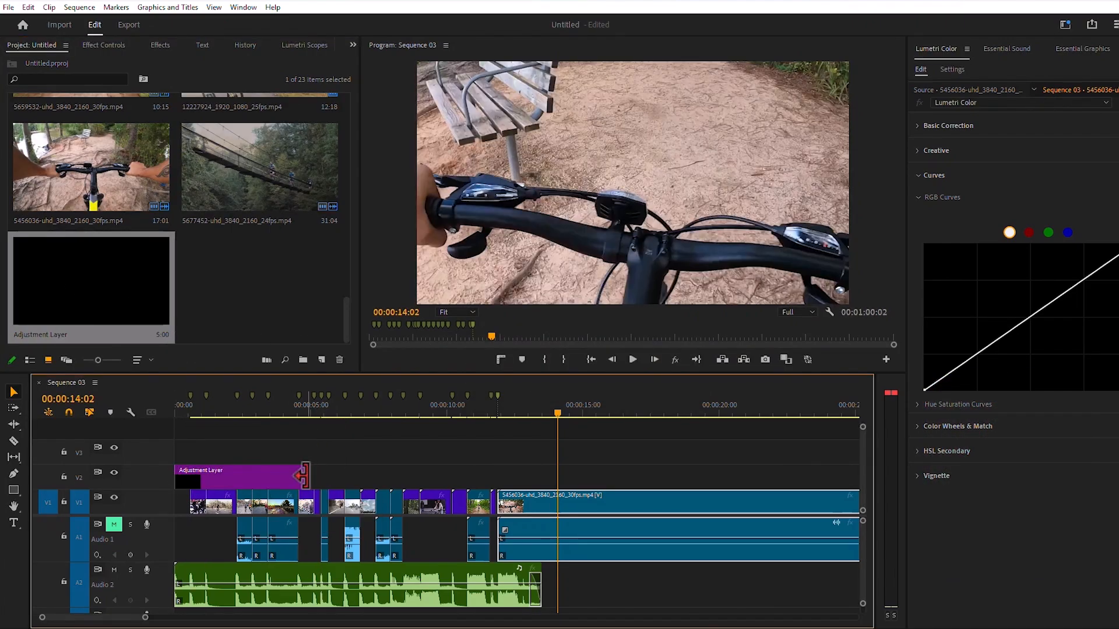
drag(302, 474, 541, 475)
- Apply the automatic Basic Correction in Lumetri Color to the adjustment layer, using the forest rider shot as reference
click(398, 412)
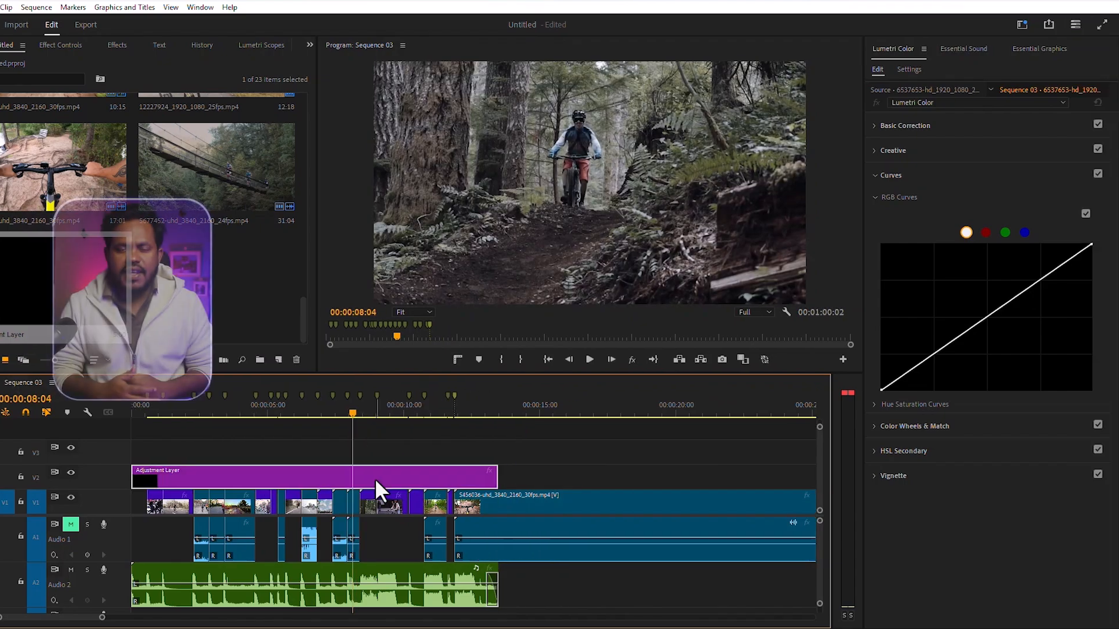
click(418, 478)
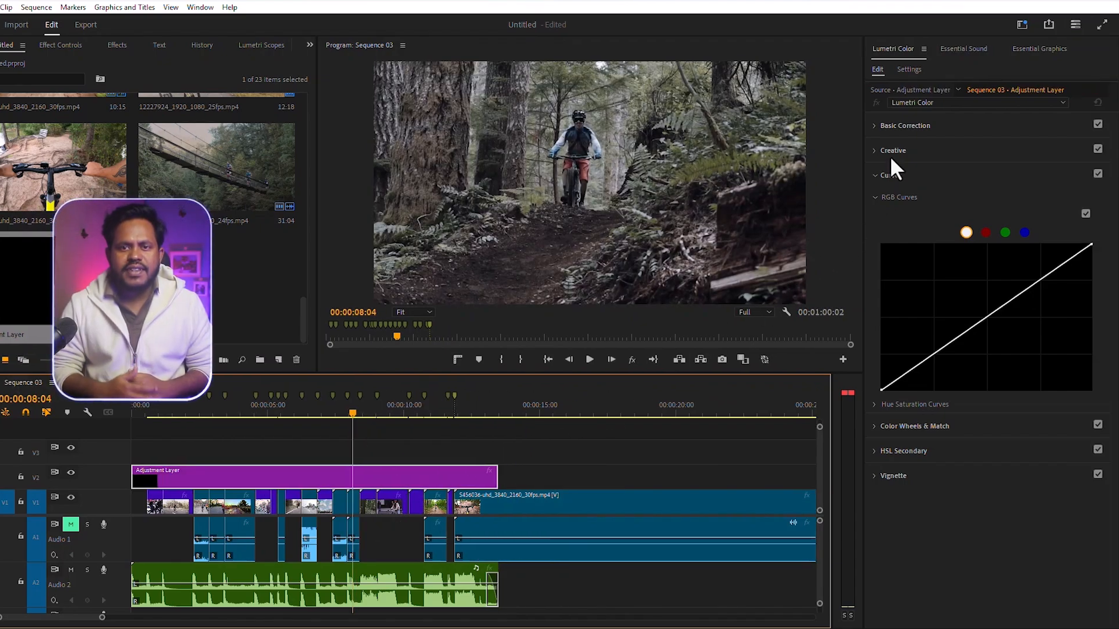
click(875, 126)
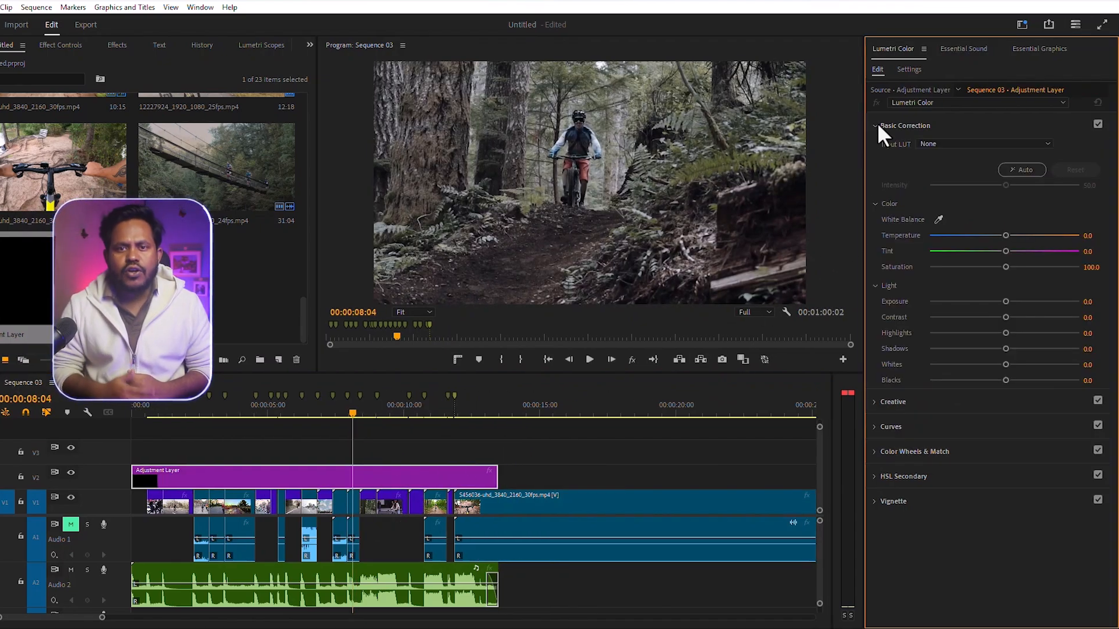
click(1026, 170)
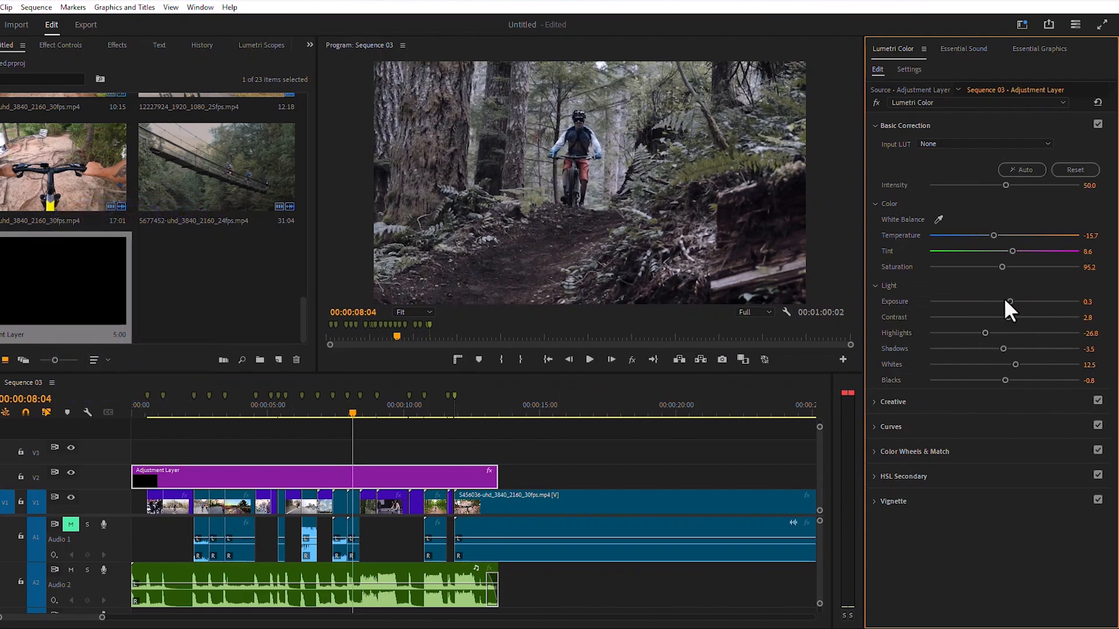
- Shape the adjustment layer's RGB curve into a gentle S by raising the highlights and lowering the shadows
click(879, 428)
drag(1031, 289, 1036, 274)
drag(929, 351, 933, 358)
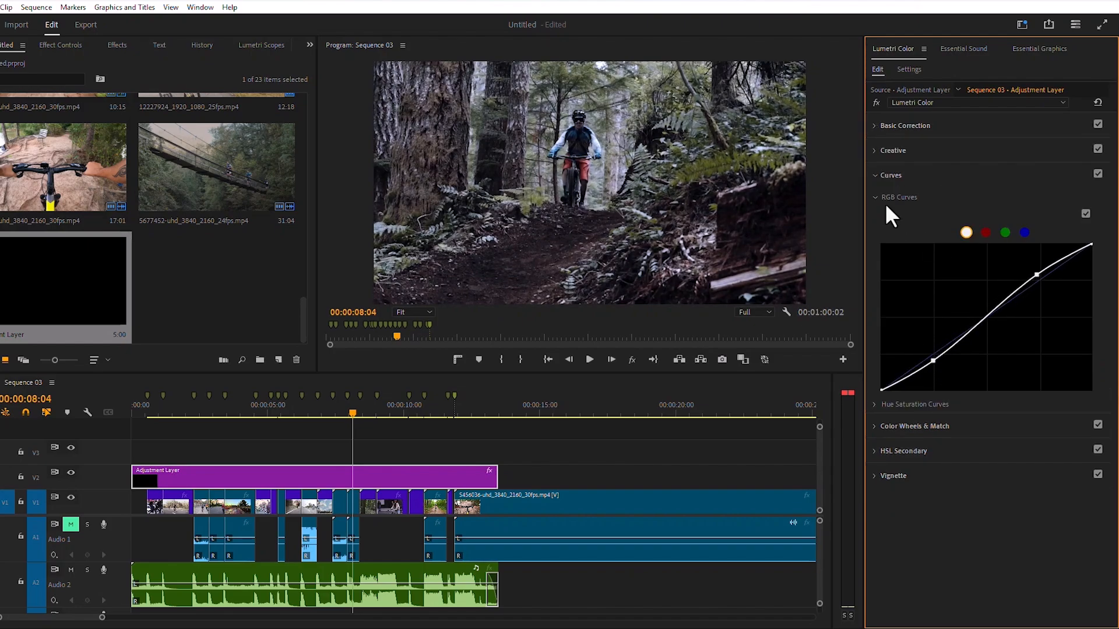
- Adjust the amount and midpoint of the adjustment layer's vignette and play back the graded sequence
click(890, 174)
drag(1005, 269, 1018, 301)
drag(989, 284, 998, 284)
drag(986, 269, 972, 269)
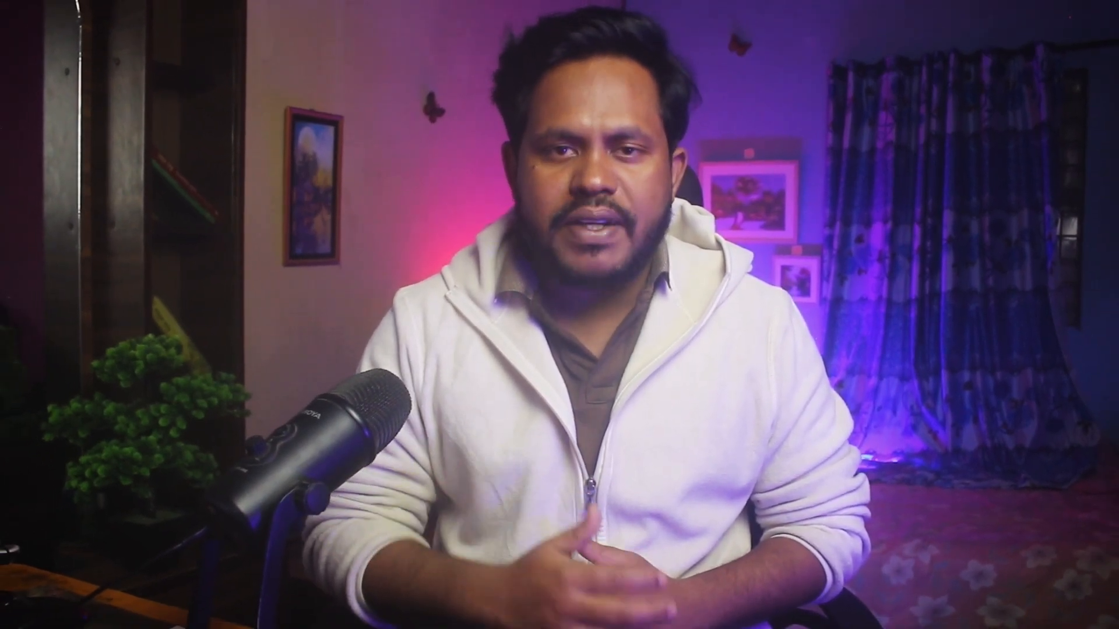
click(632, 360)
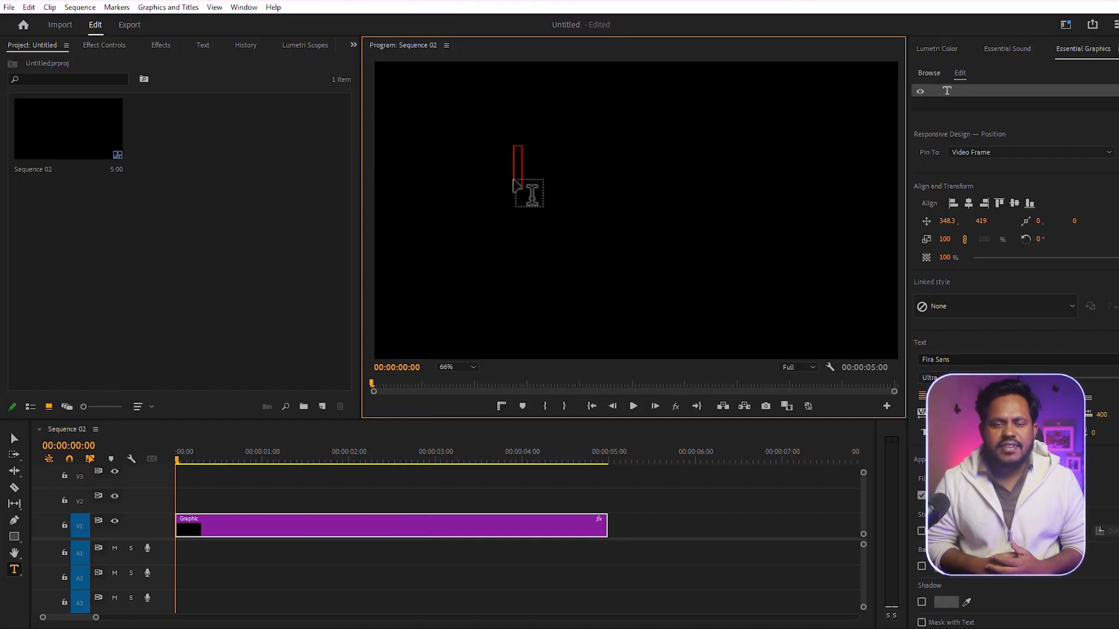
- Enter the title "Text" in Sequence 02, scale it to 212% and position it at 452, 539
text(Text)
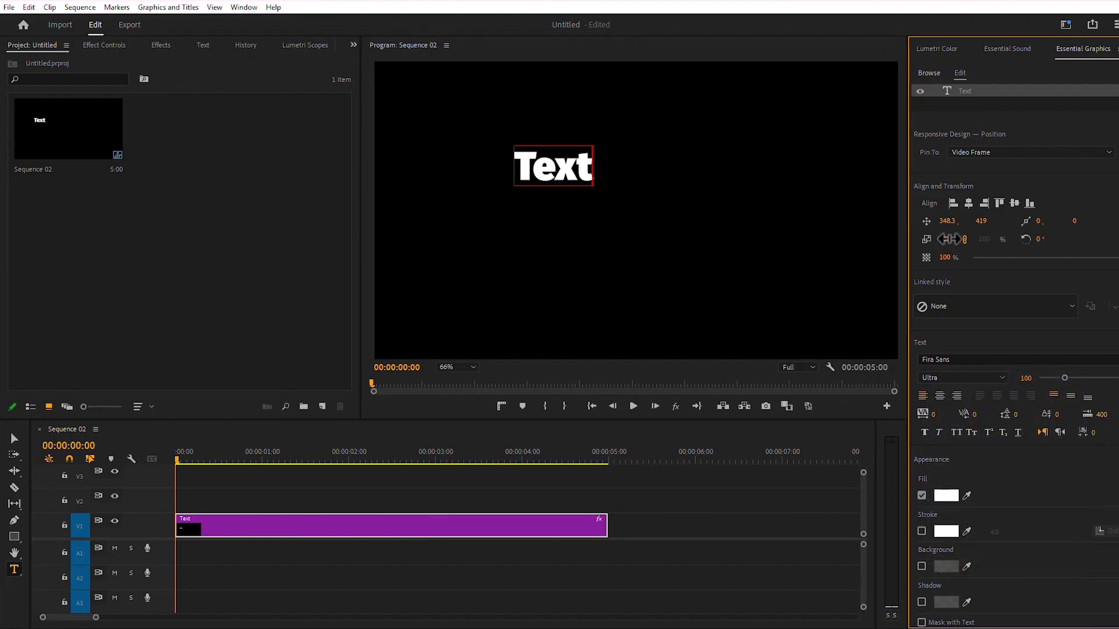
drag(948, 238, 991, 240)
drag(989, 223, 1034, 221)
mouse_move(947, 222)
mouse_down()
mouse_move(990, 221)
mouse_move(959, 239)
mouse_move(934, 221)
mouse_move(999, 220)
mouse_move(958, 224)
mouse_up()
- Apply the Distort Transform effect to the text clip and set the effect's Skew to 2
click(162, 45)
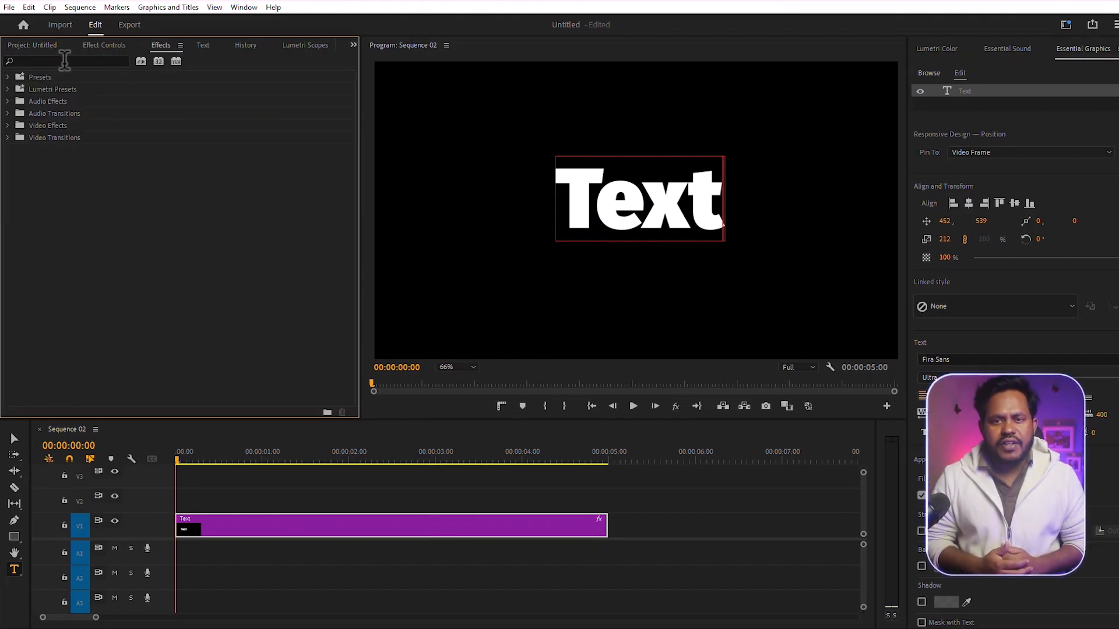
click(63, 60)
text(tra)
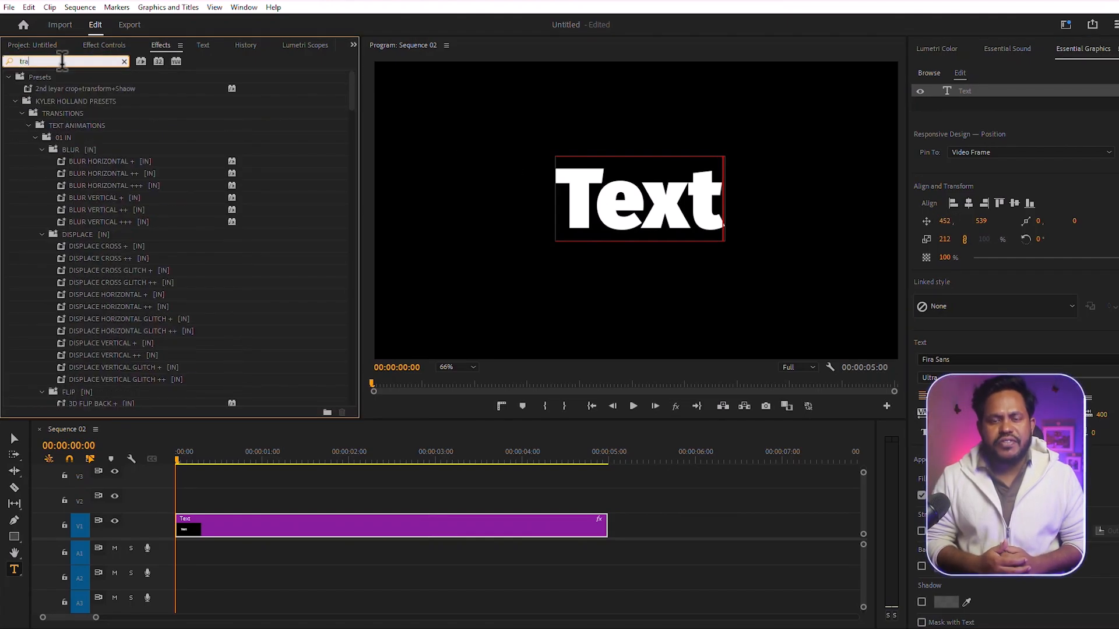
text(nsf)
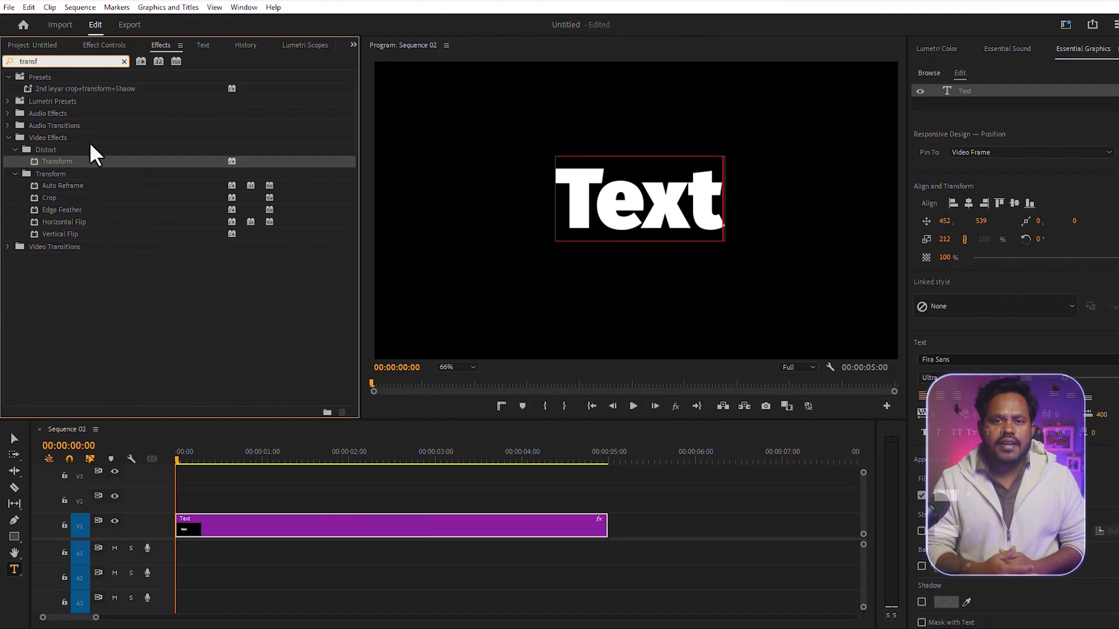
click(51, 161)
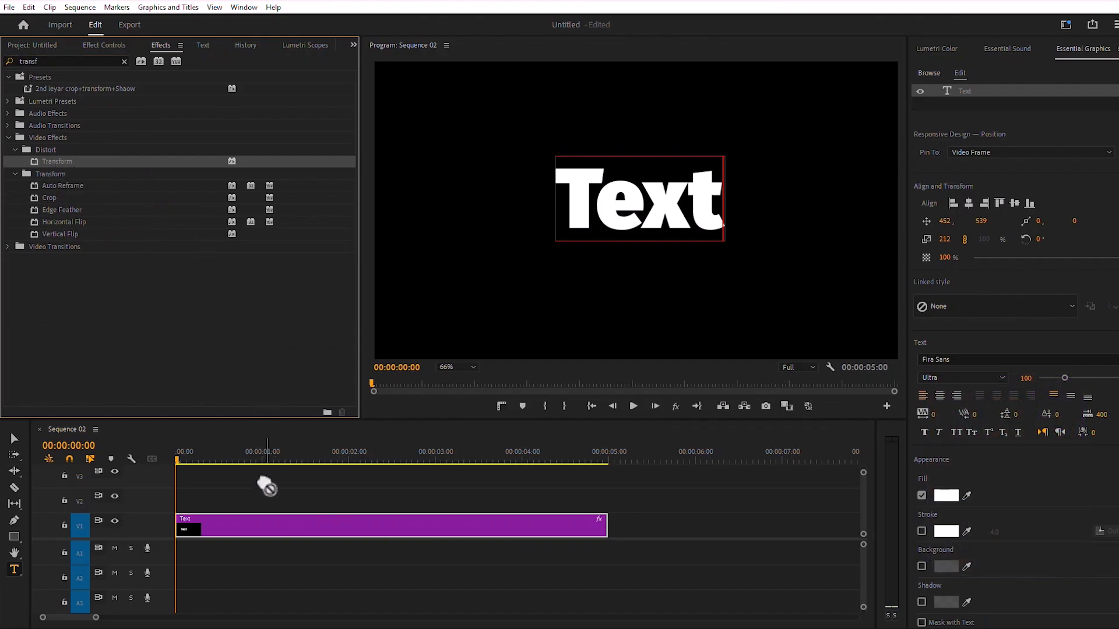
drag(266, 485, 252, 528)
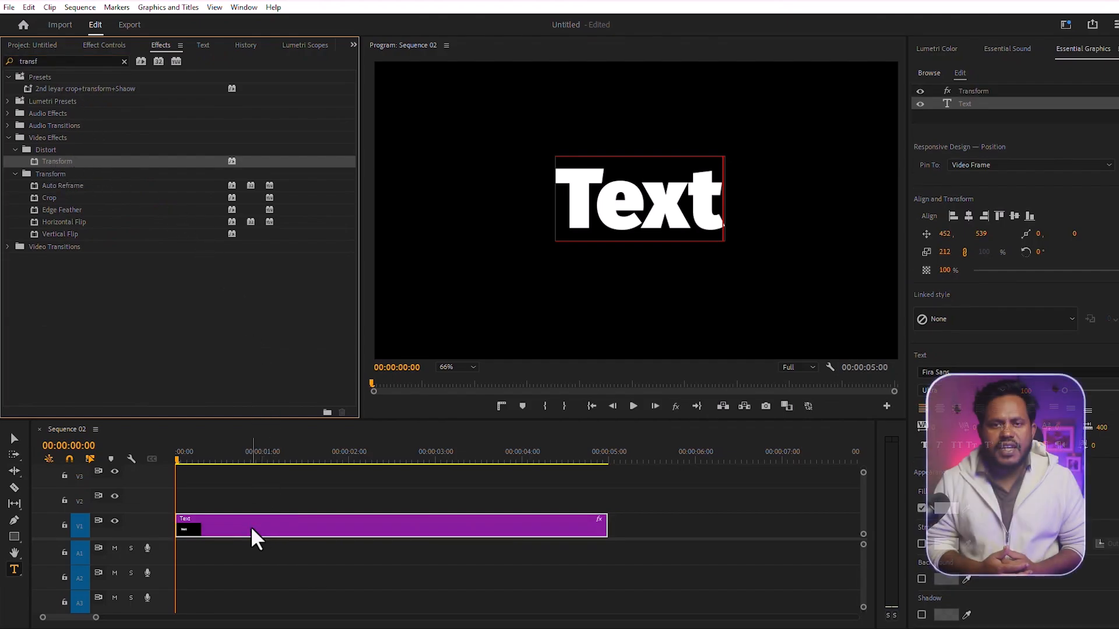
click(101, 45)
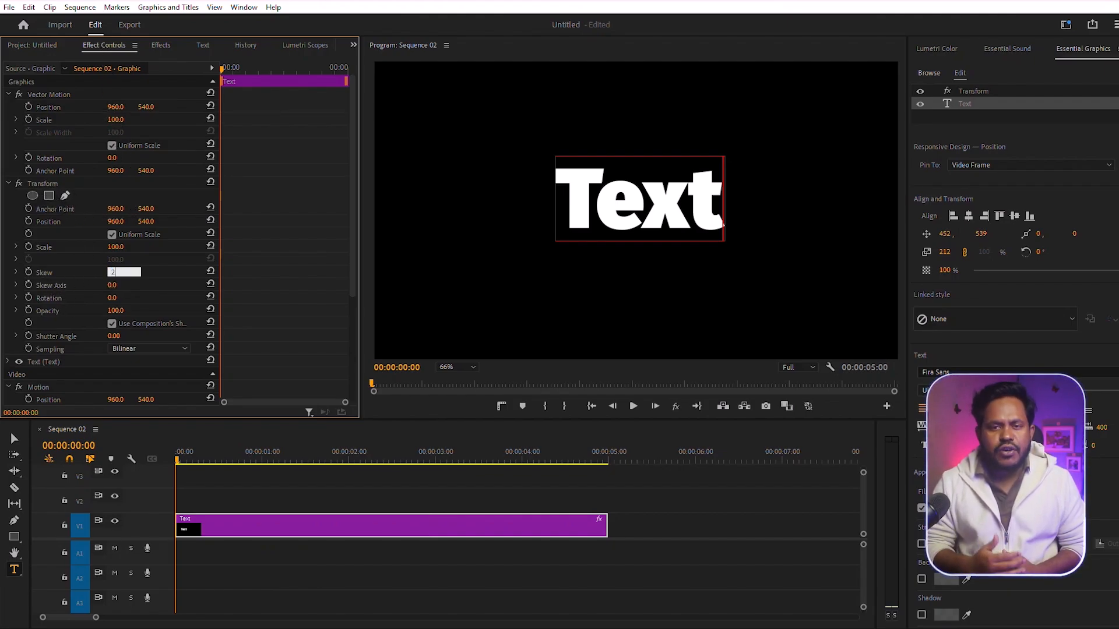
key(Return)
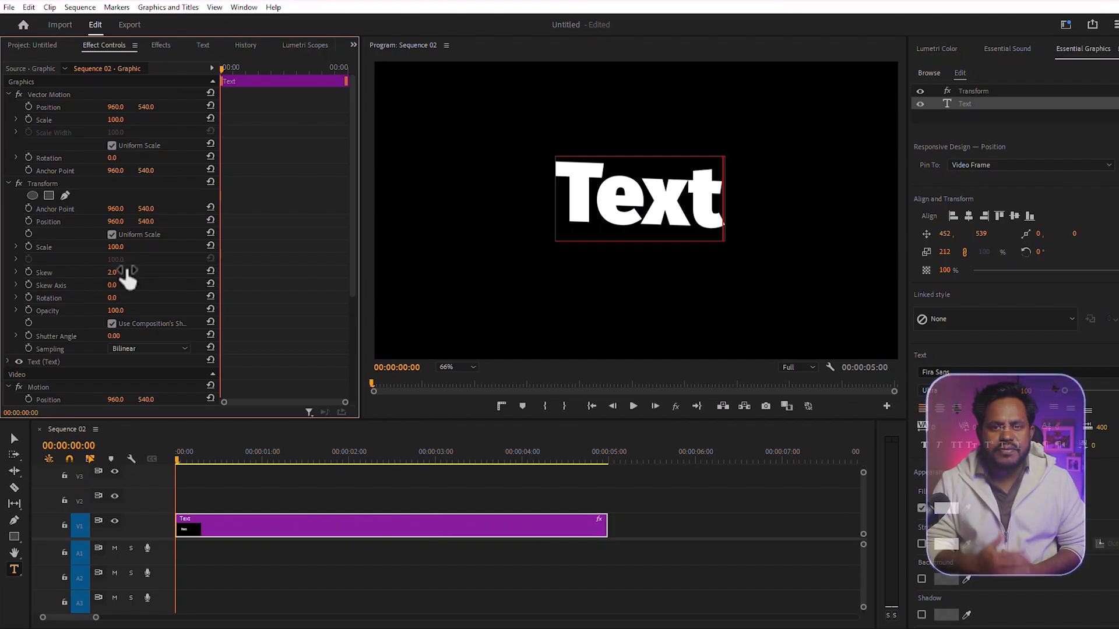
- Keyframe the Transform effect's Skew Axis from 0 at the start to several full turns at 00:00:02:20, and preview the animation
click(28, 285)
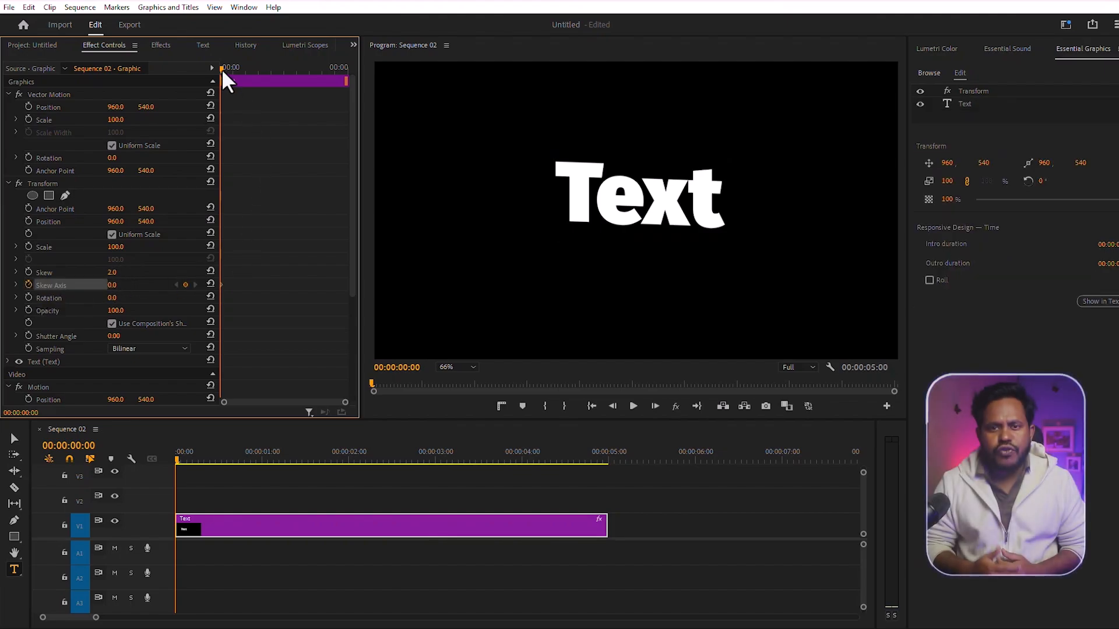
drag(221, 69, 289, 70)
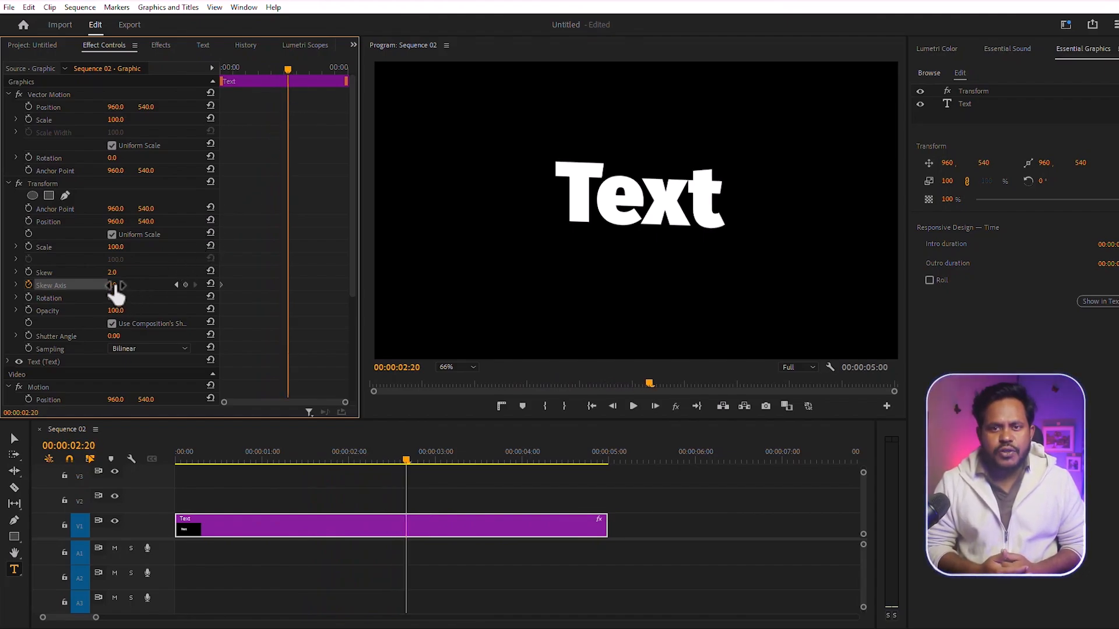
drag(111, 285, 1118, 285)
drag(290, 70, 201, 79)
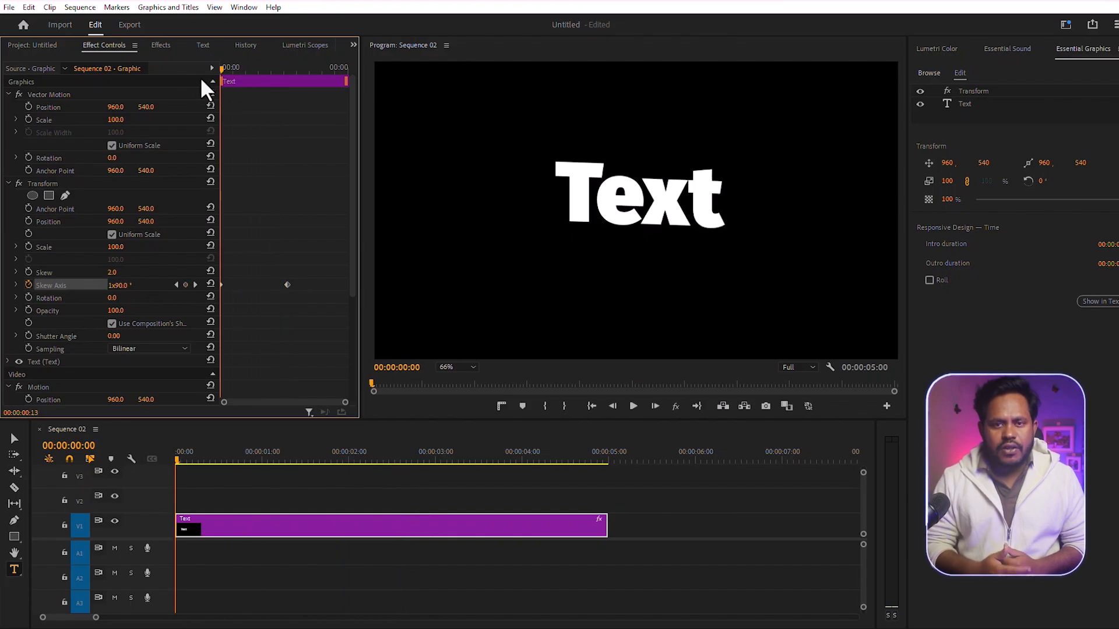
click(635, 407)
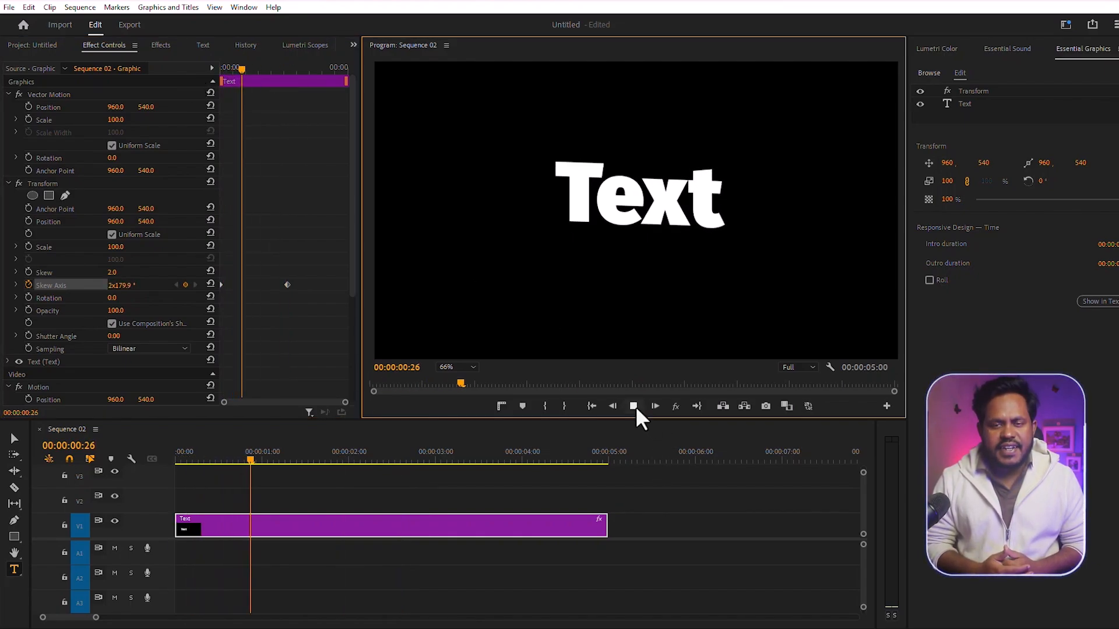
click(635, 407)
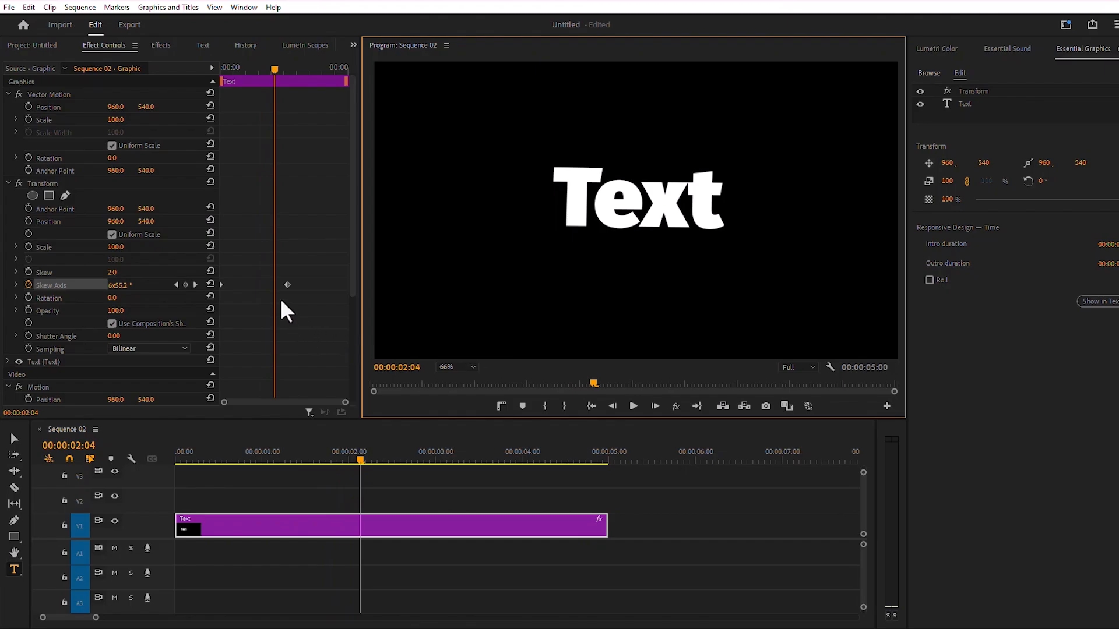
- Move the second Skew Axis keyframe close to the end of the text clip and preview the slower wobble
drag(286, 285, 341, 285)
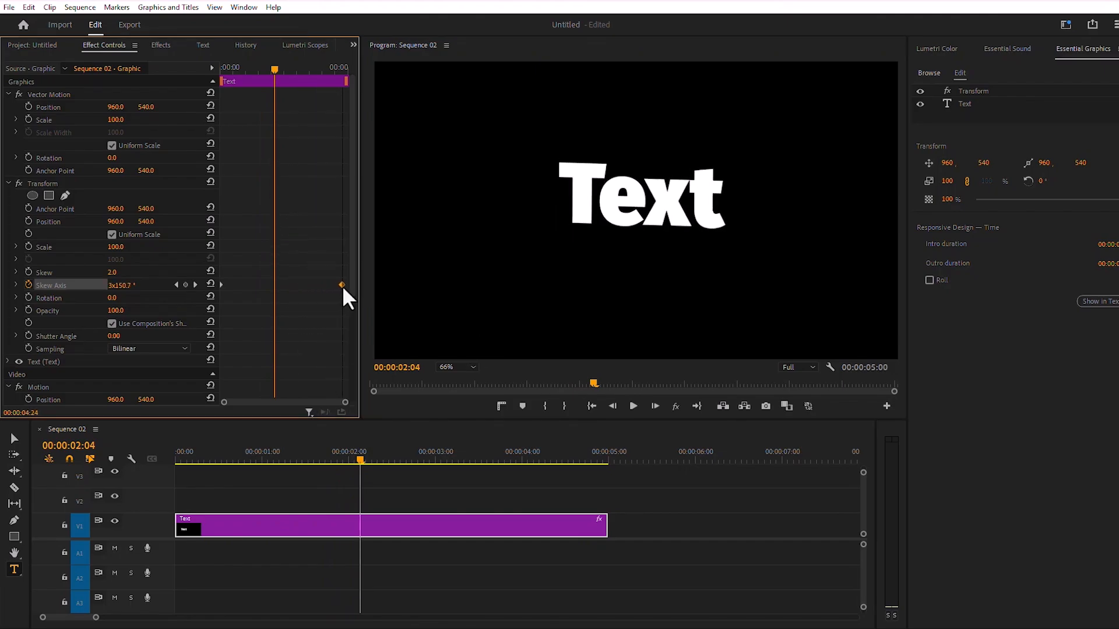
click(633, 406)
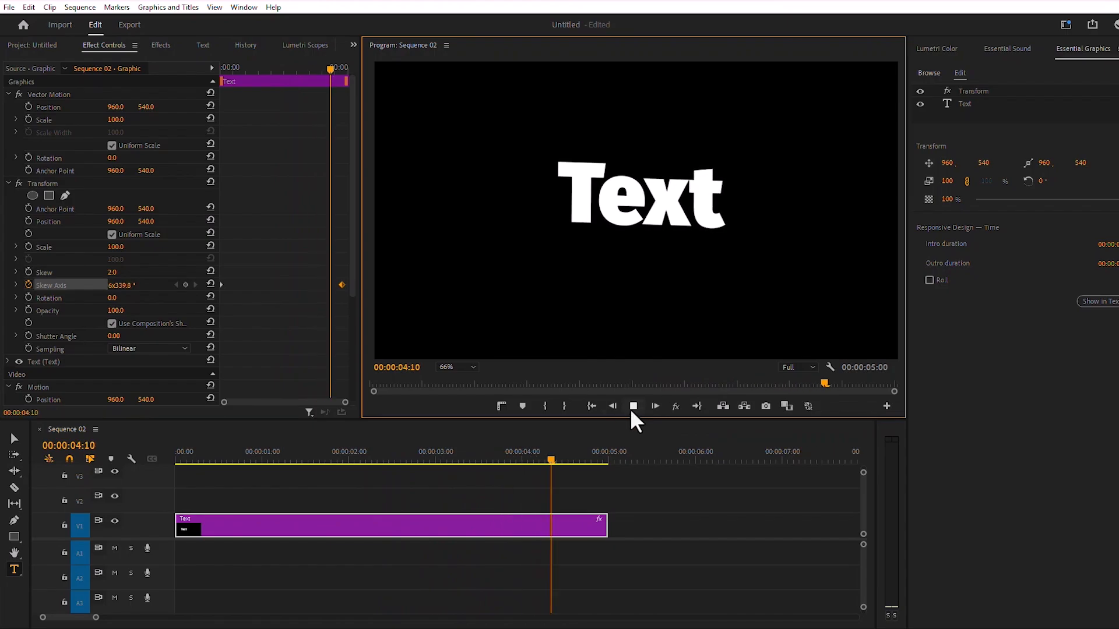
click(631, 408)
click(591, 406)
- Set the Transform effect's Shutter Angle to 360 and disable the use of the composition's shutter angle
click(133, 336)
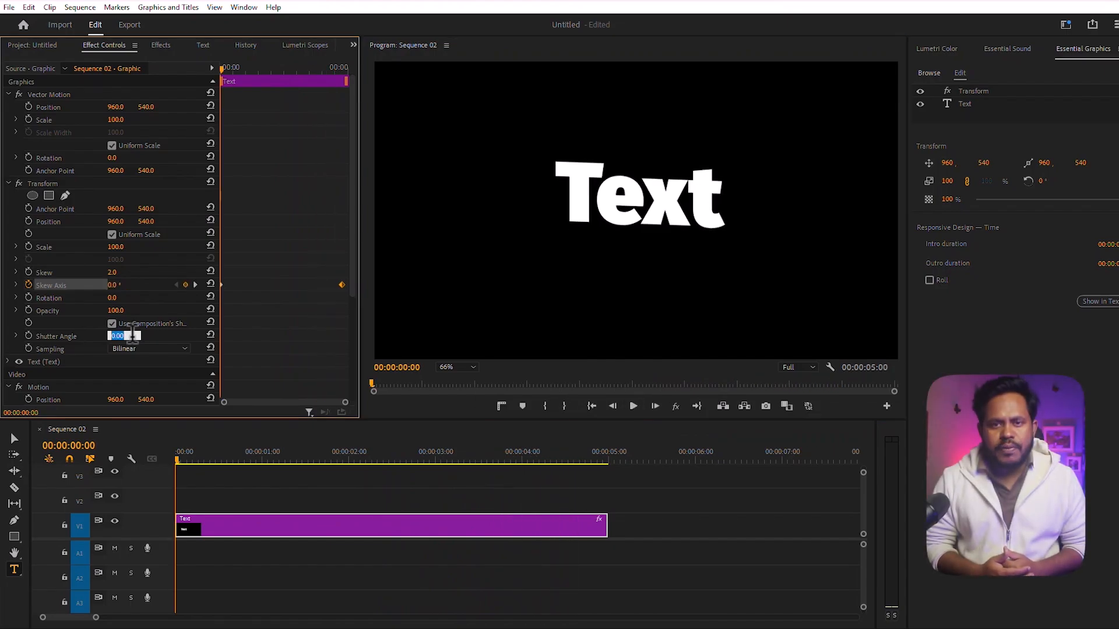
text(360)
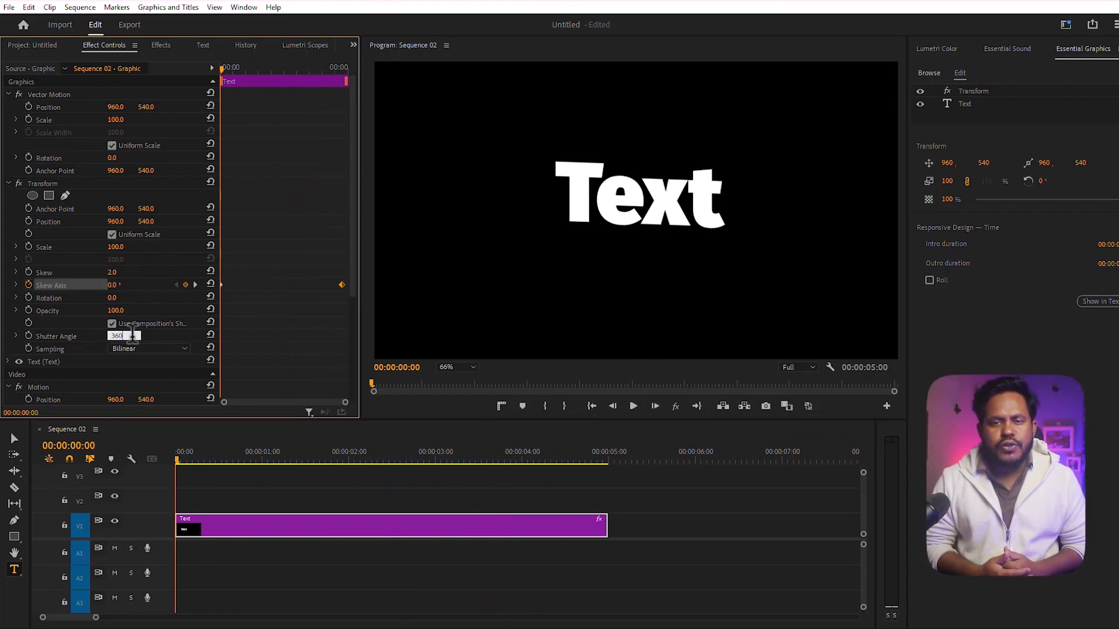
key(Return)
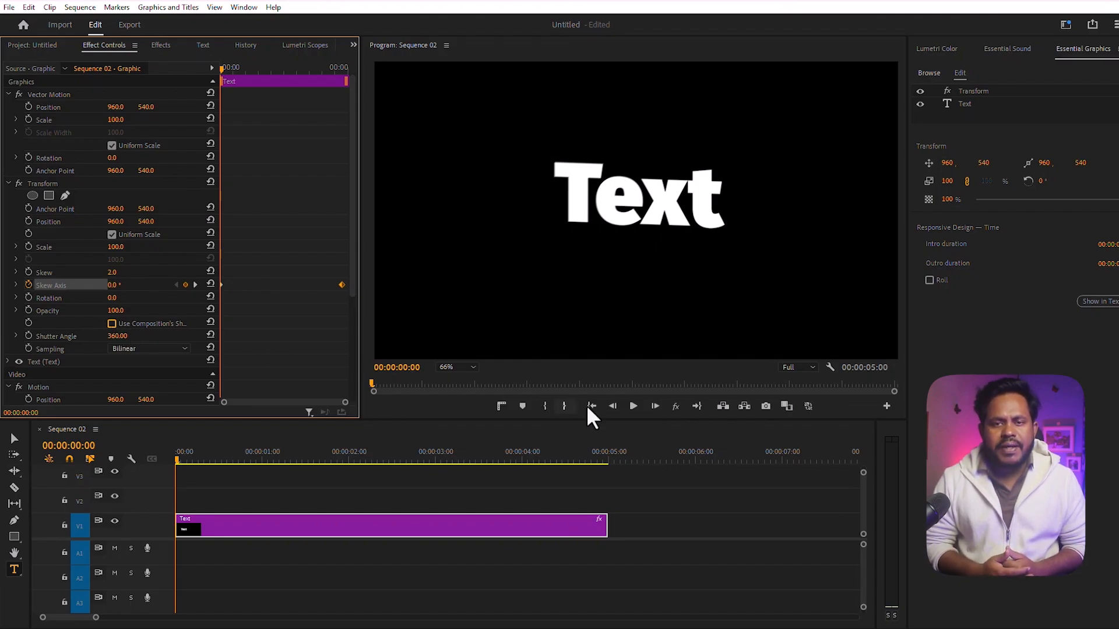
- Play back the wobbling text animation from the start of the sequence
click(630, 406)
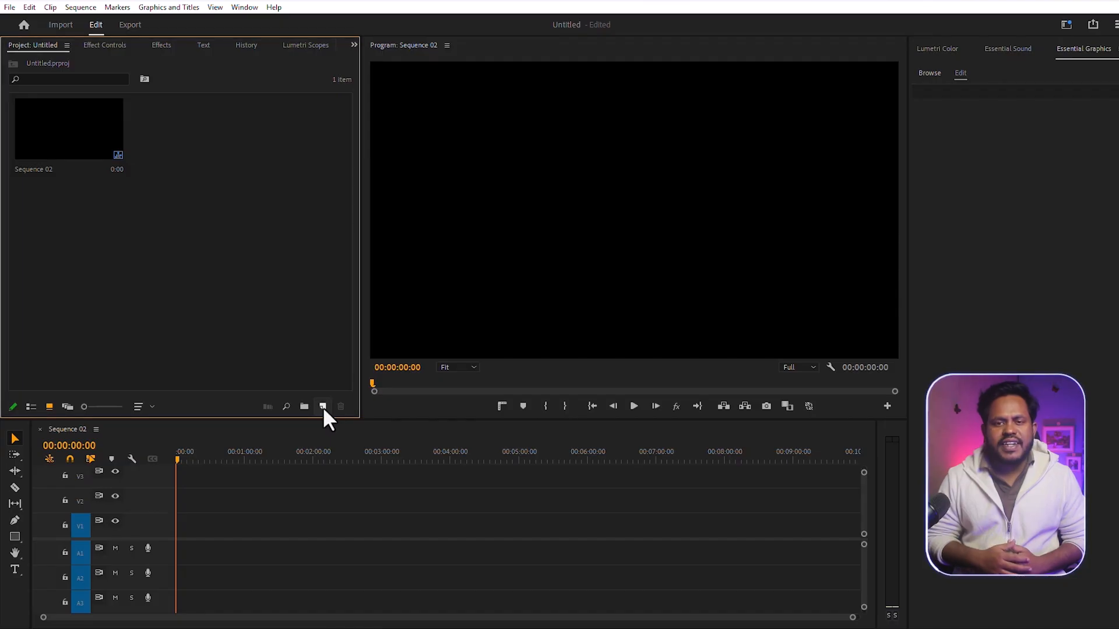
- Create a new yellow color matte with the color FCFF00, keeping the name Color Matte
click(323, 407)
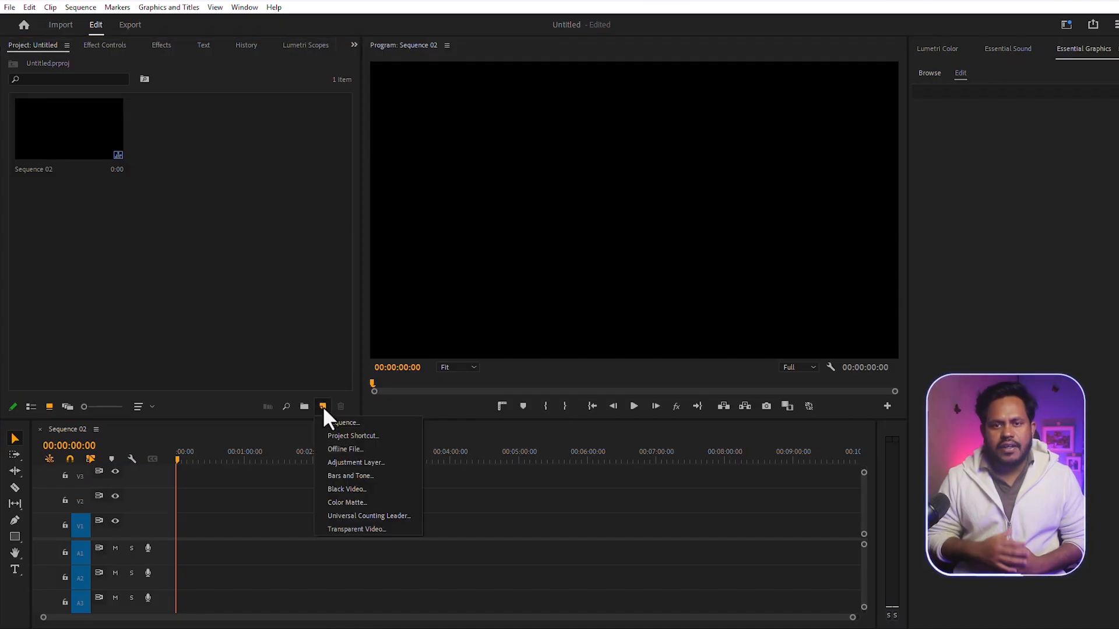
click(357, 501)
click(593, 374)
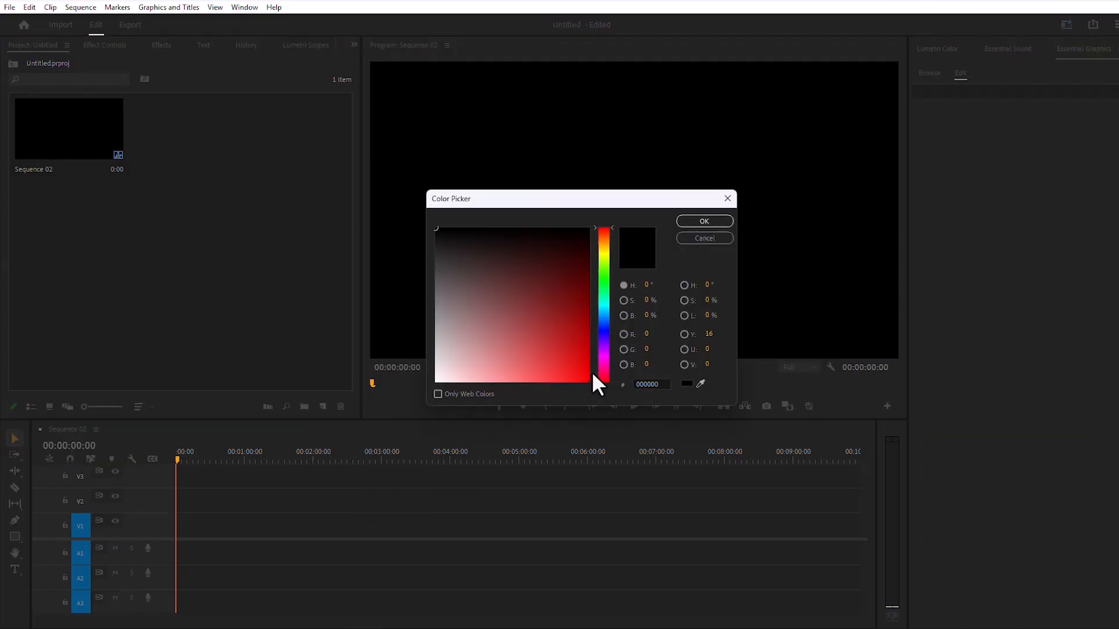
click(603, 252)
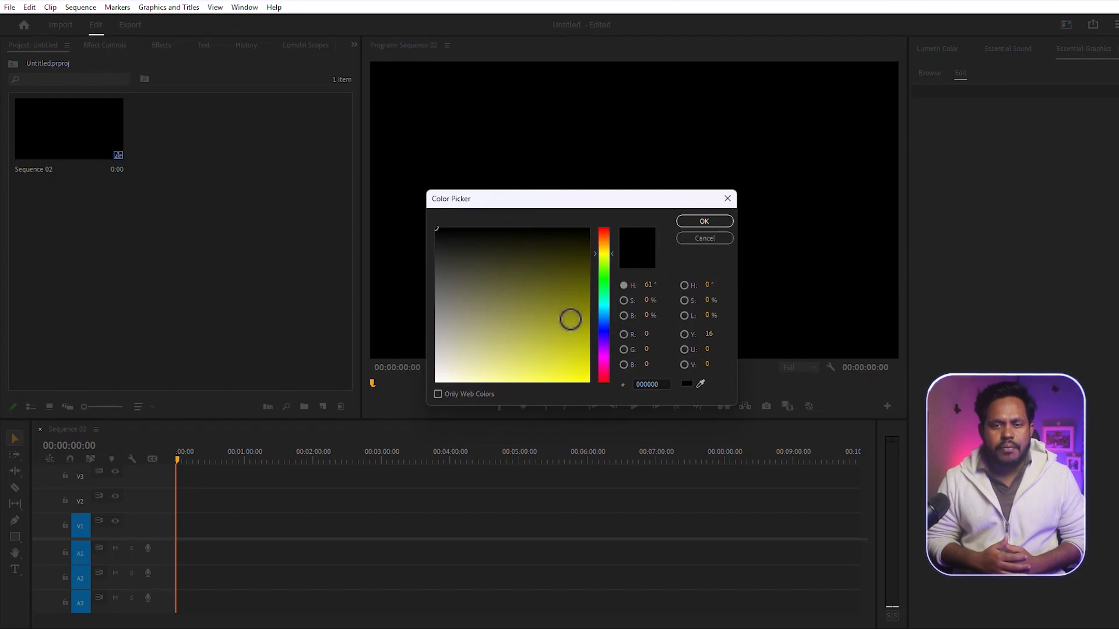
drag(569, 316, 594, 397)
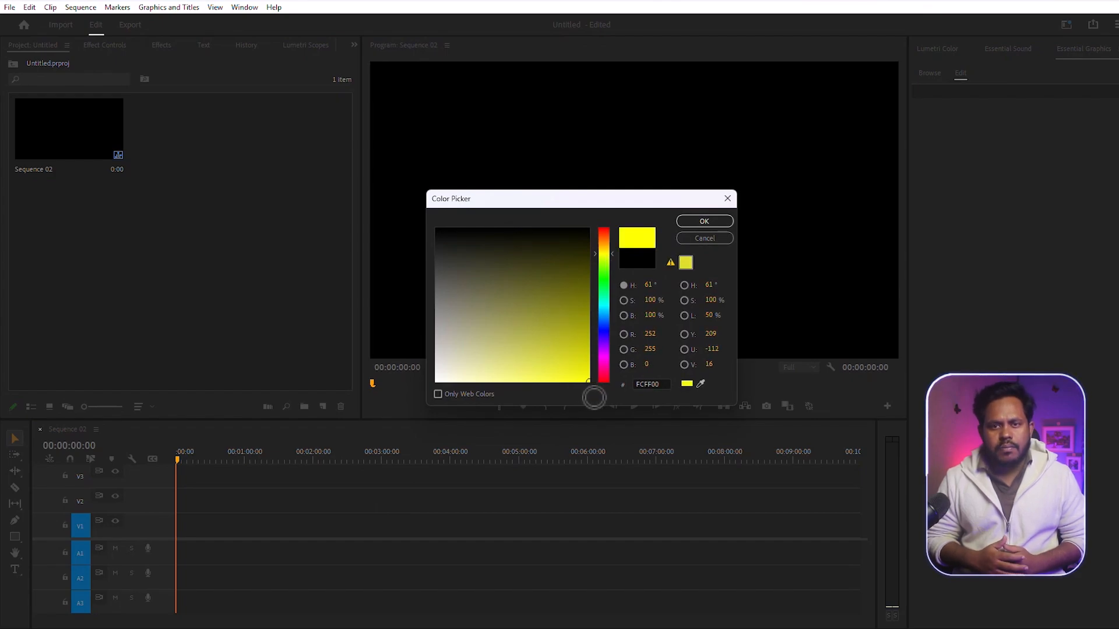
click(704, 221)
click(565, 341)
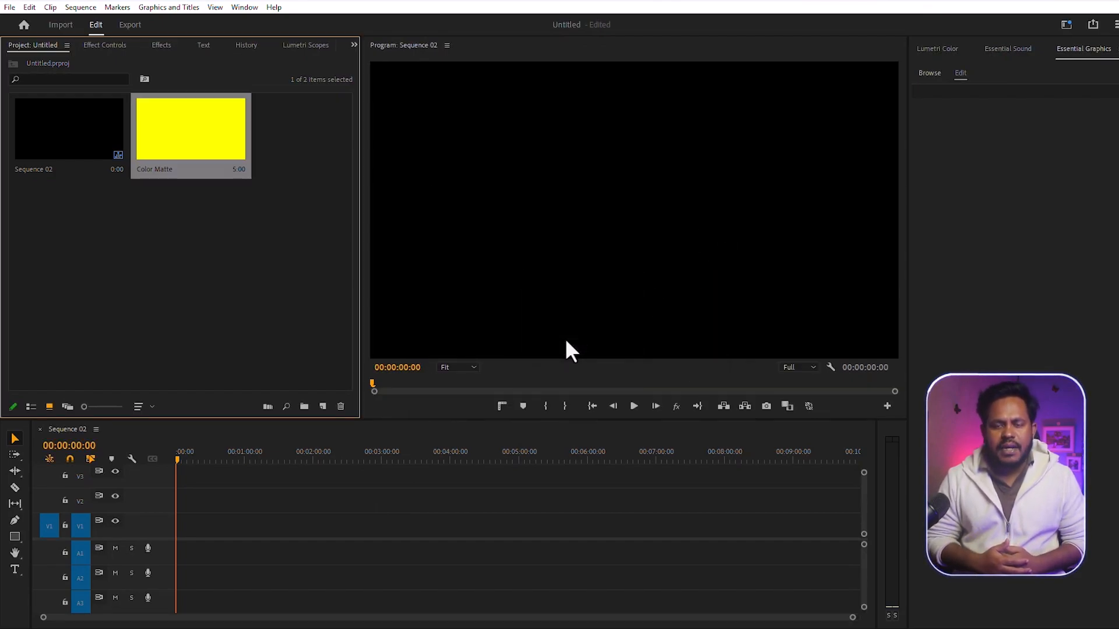
- Place the yellow color matte at the start of track V1 and set its opacity to 60%
drag(185, 176, 178, 531)
drag(852, 618, 85, 617)
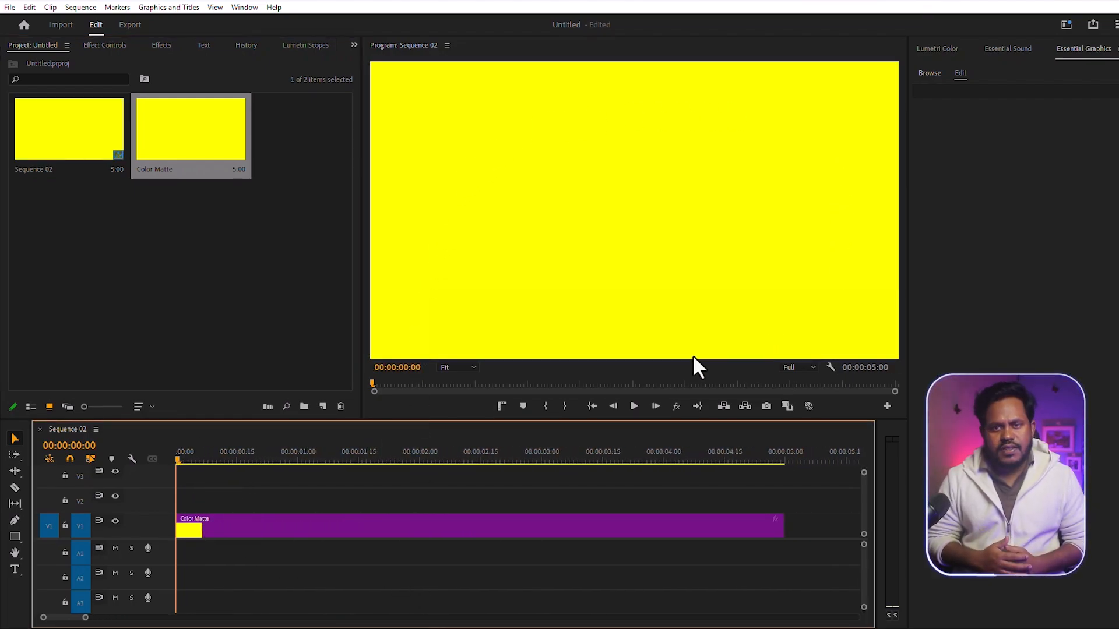
click(240, 519)
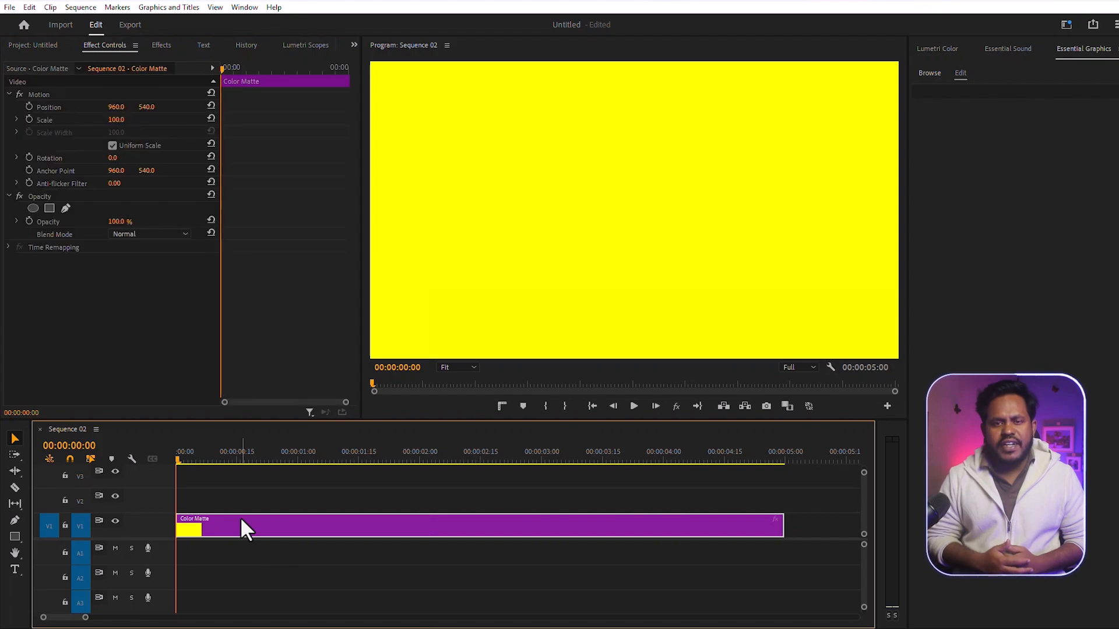
click(117, 221)
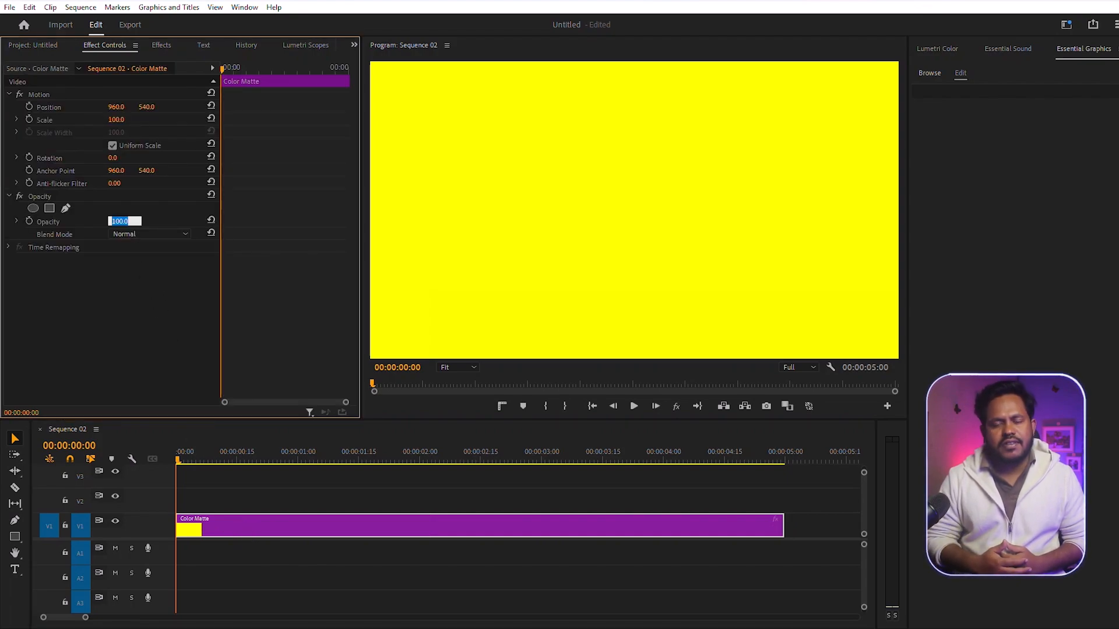
text(60)
key(Return)
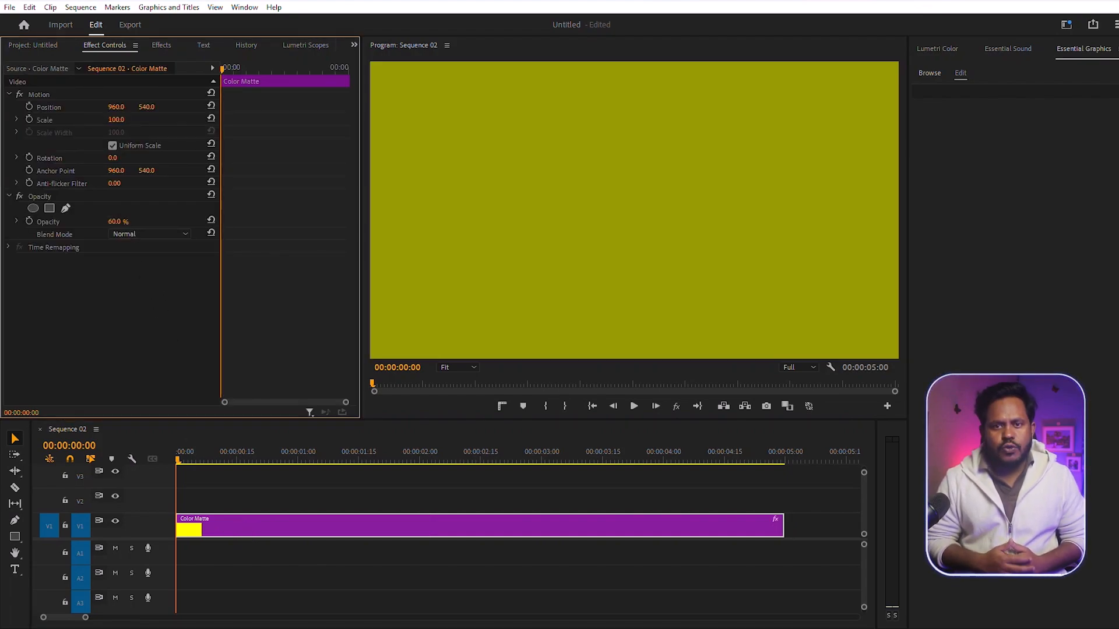
- Add a text layer reading "Curved Text" over the yellow matte
click(15, 568)
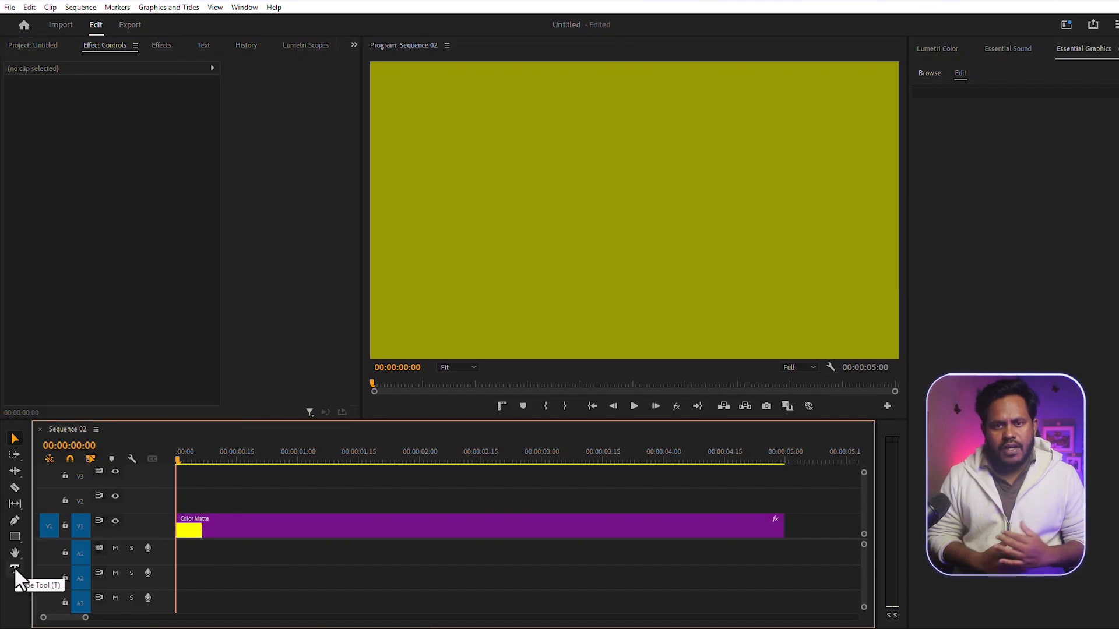
click(529, 185)
text(Curved Text)
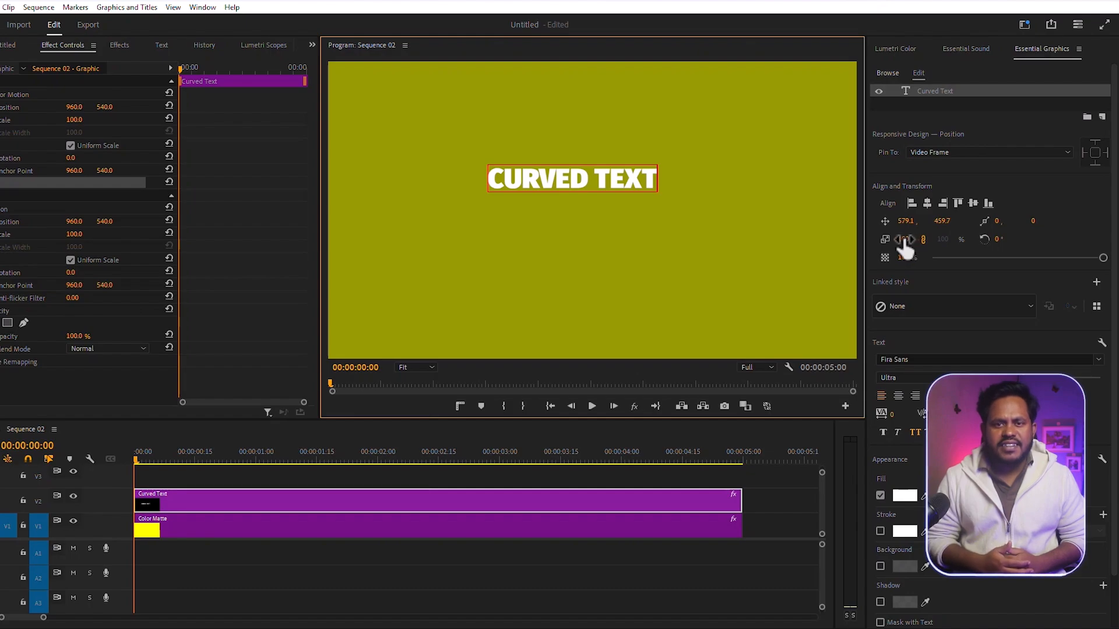
- Scale the "Curved Text" layer to 224 and center it horizontally and vertically in the frame
mouse_move(903, 240)
mouse_down()
mouse_move(933, 240)
mouse_move(908, 239)
mouse_up()
click(927, 203)
click(972, 202)
click(927, 203)
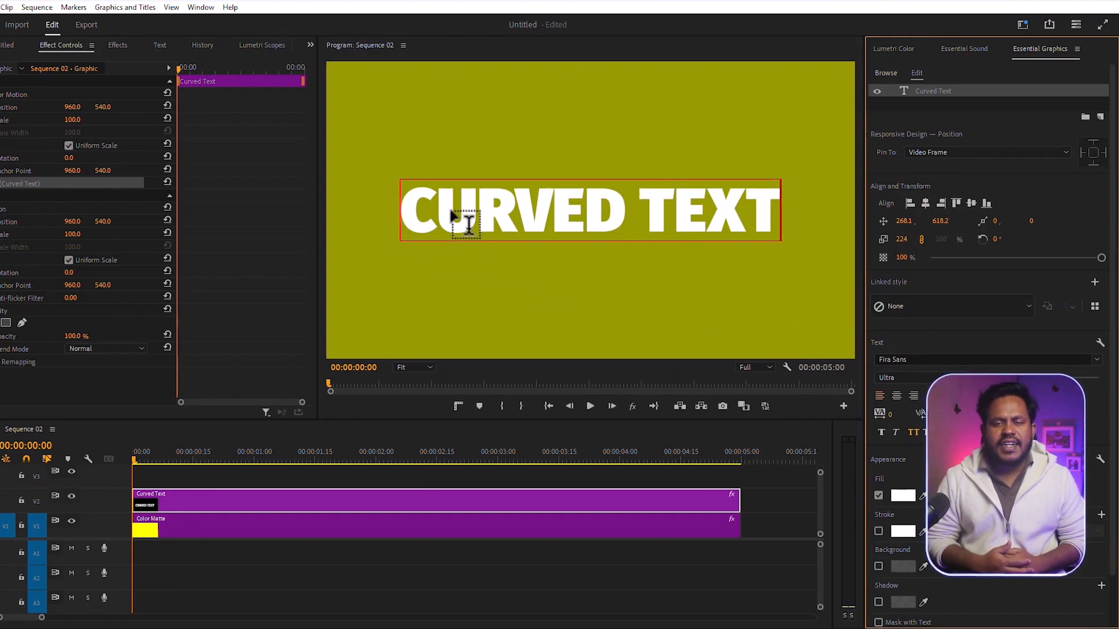
- Change the fill color of the whole "Curved Text" title to cyan, 00EAFF
double_click(532, 219)
key(ctrl+a)
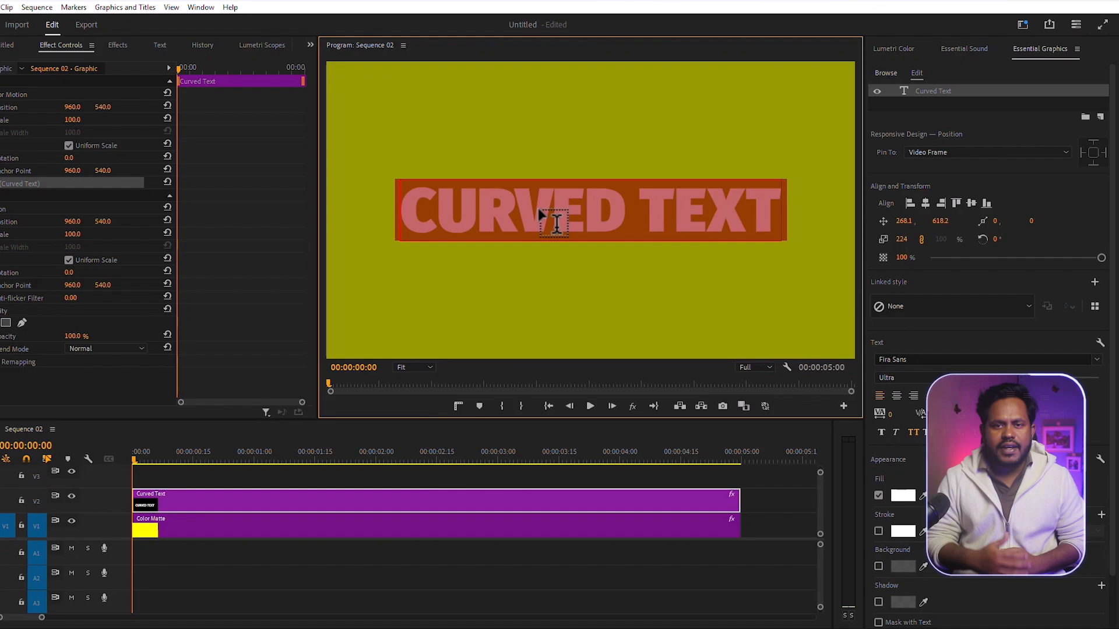
click(904, 495)
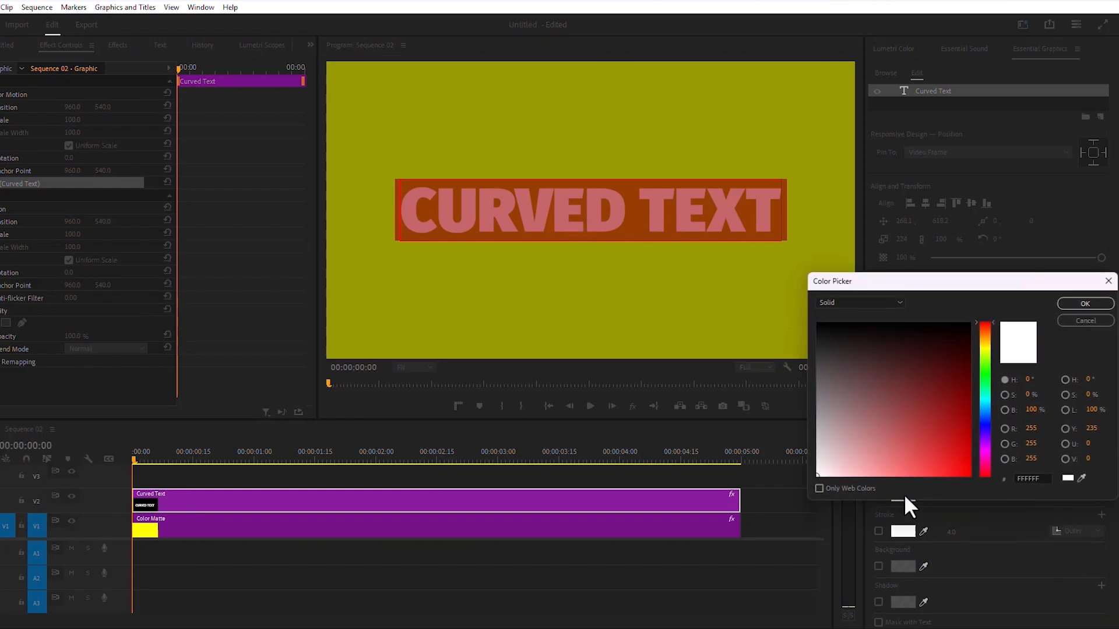
click(985, 402)
drag(964, 406, 980, 485)
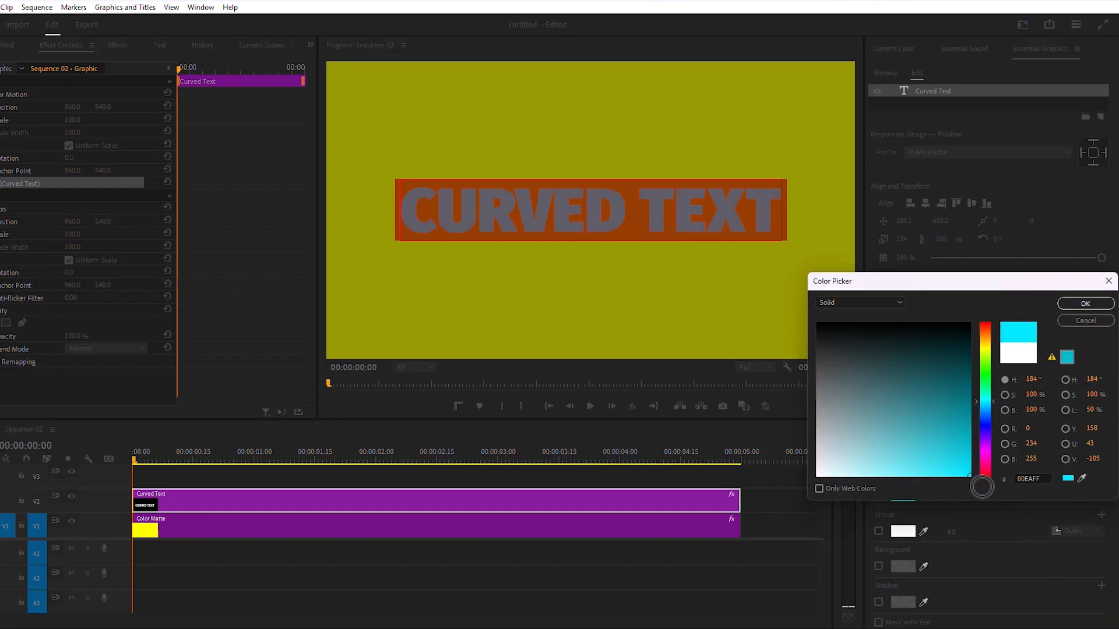
click(1083, 303)
click(780, 491)
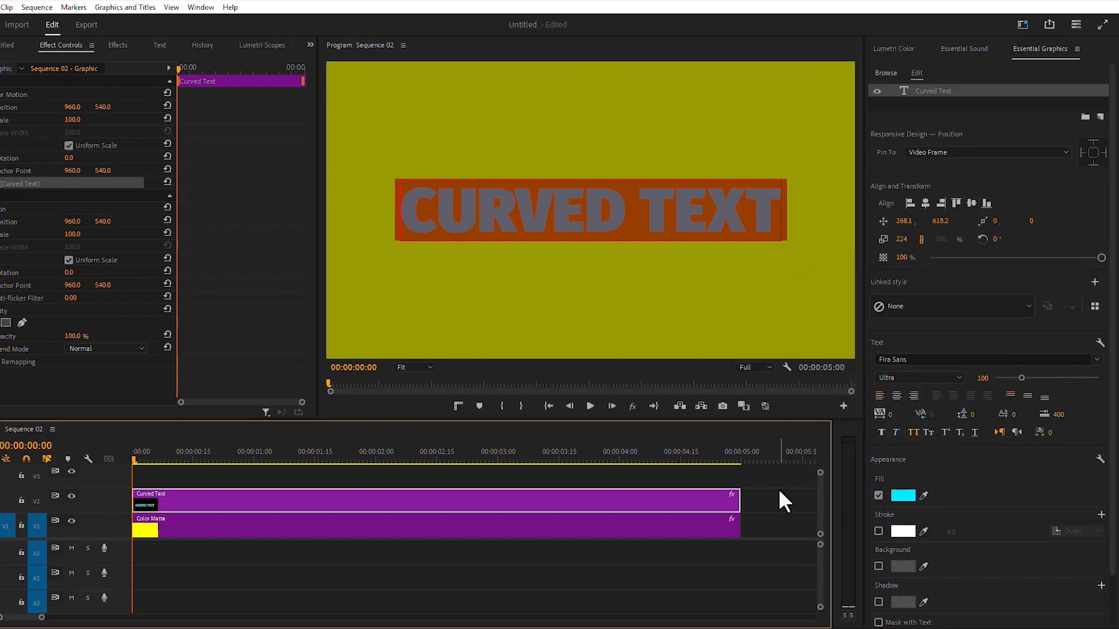
- Find the Distort Spherize effect and apply it to the Curved Text clip
click(117, 45)
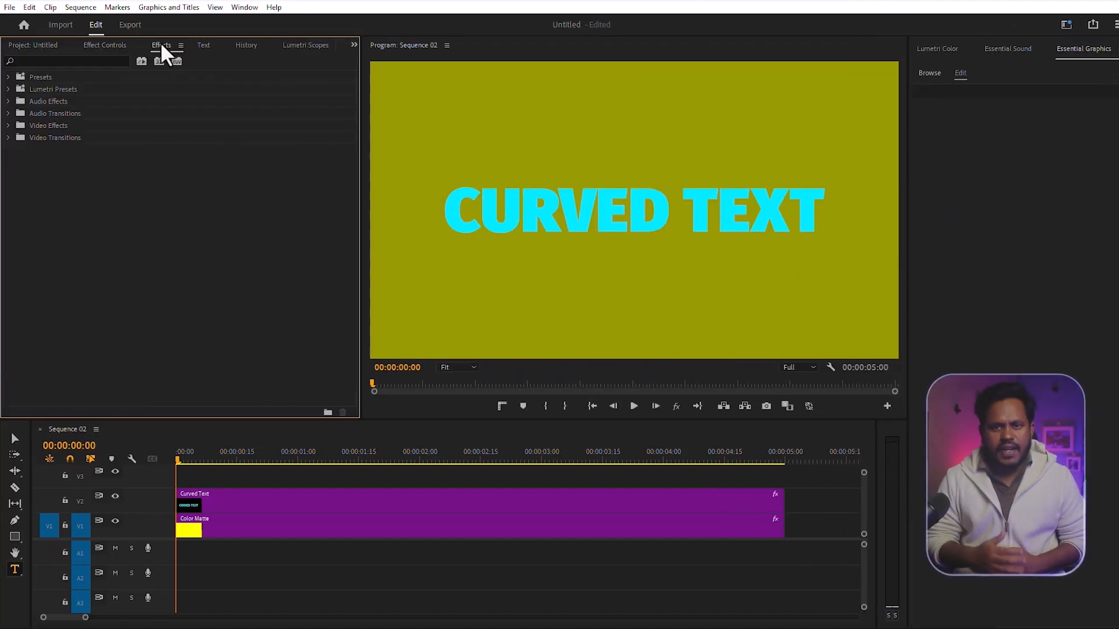
click(52, 61)
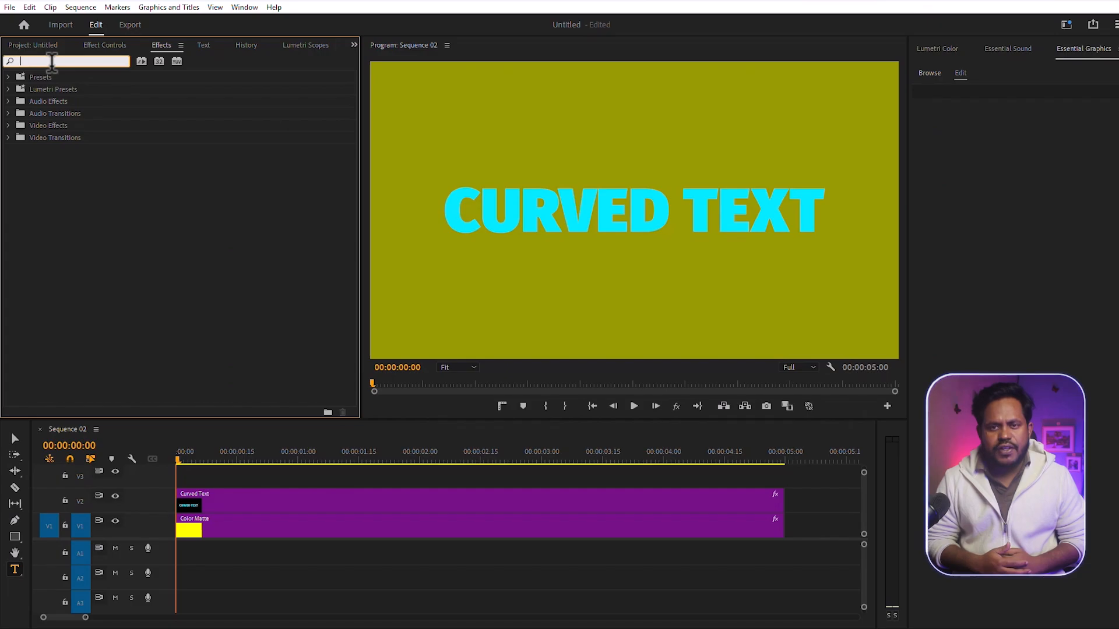
text(sph)
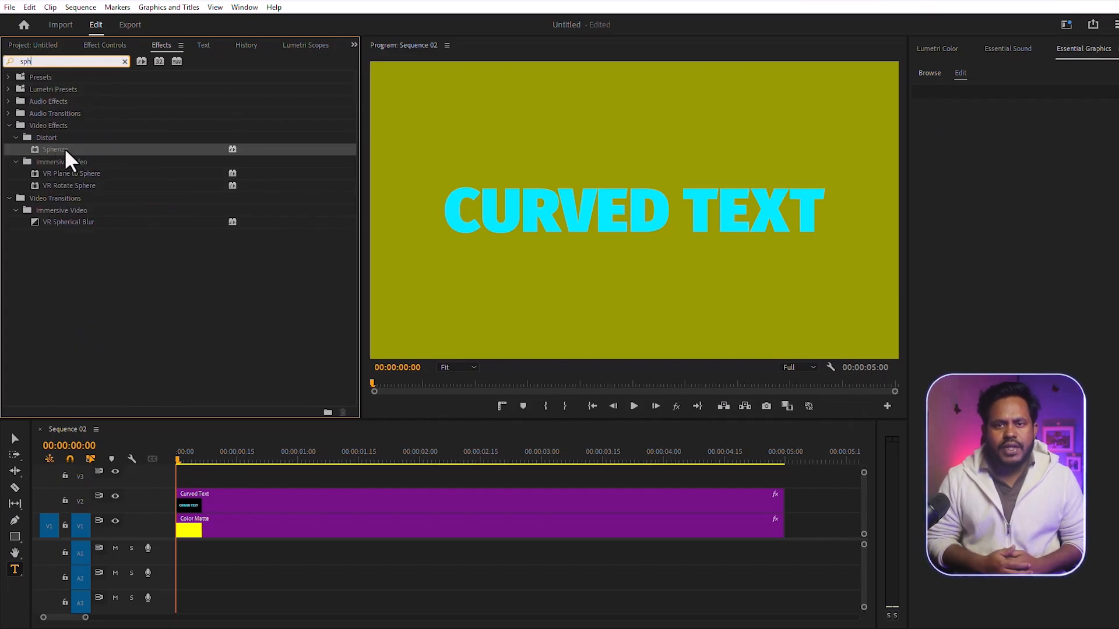
drag(65, 148, 292, 505)
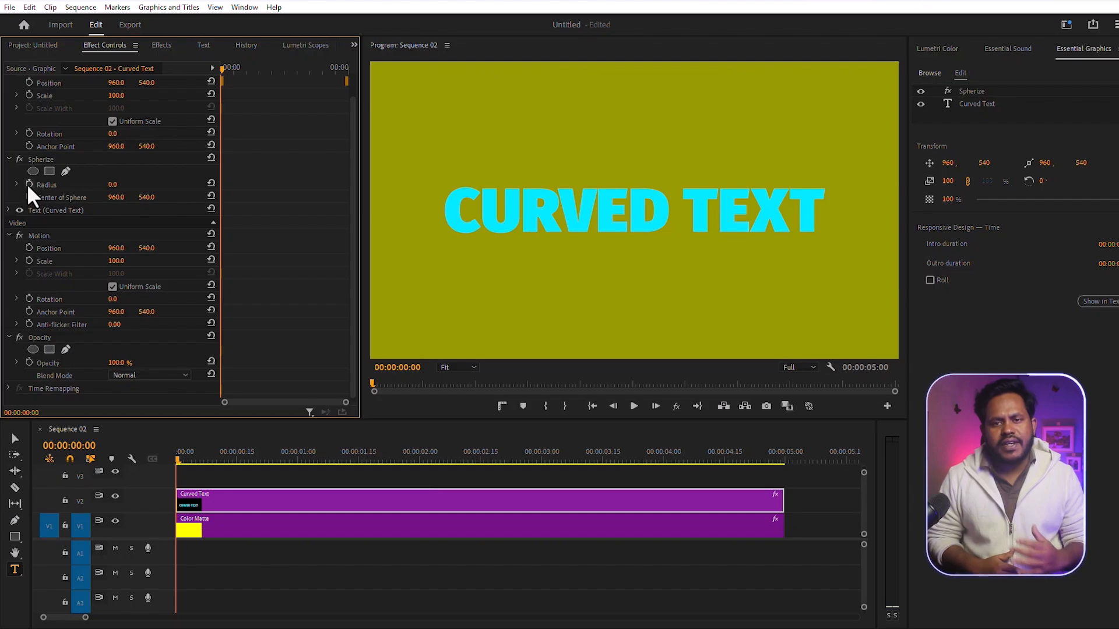
- Keyframe the Spherize Radius from 0 at the clip's start to 563 at 00:00:01:19
click(27, 183)
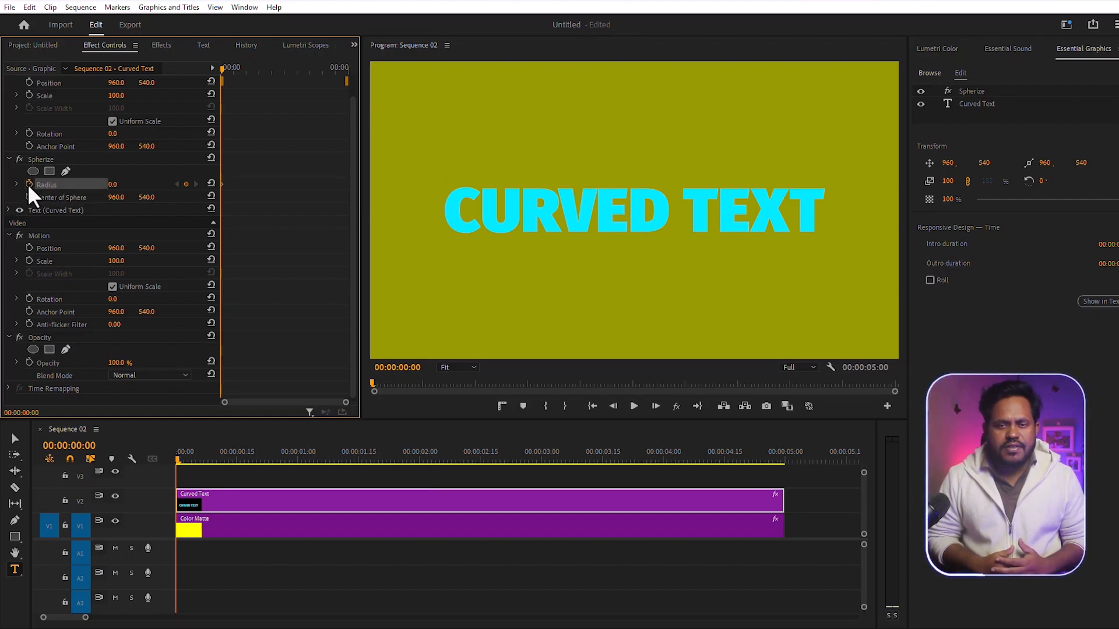
drag(226, 68, 263, 68)
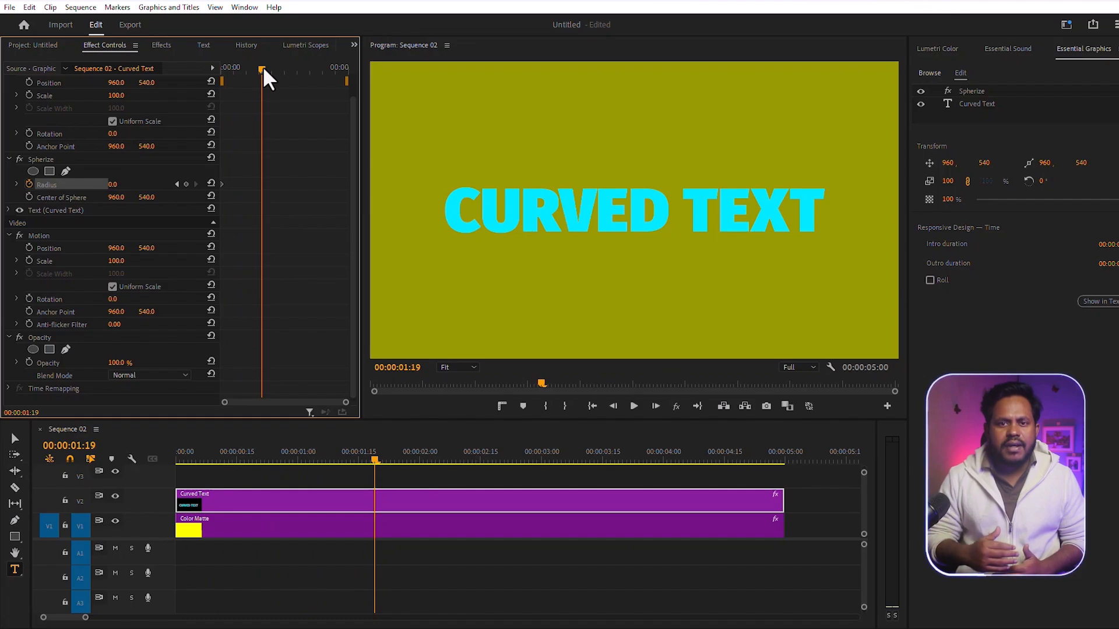
drag(120, 184, 250, 184)
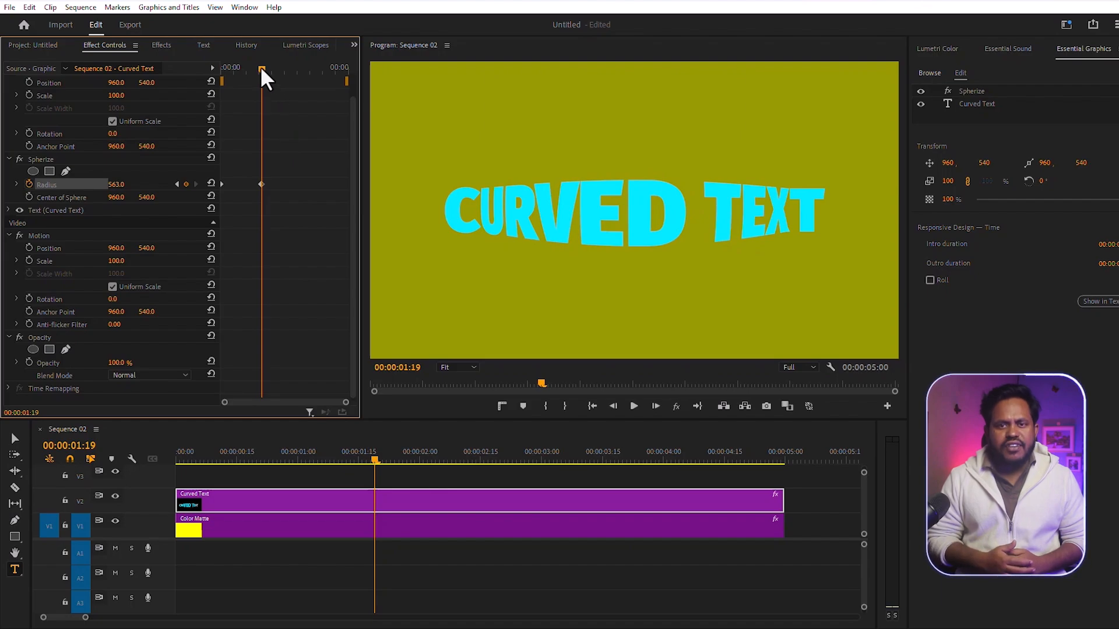
- Keyframe the Spherize Radius to hold 563 at 00:00:03:15 and reset to 0 at 00:00:04:28, and preview the animation from the start
drag(261, 67, 309, 70)
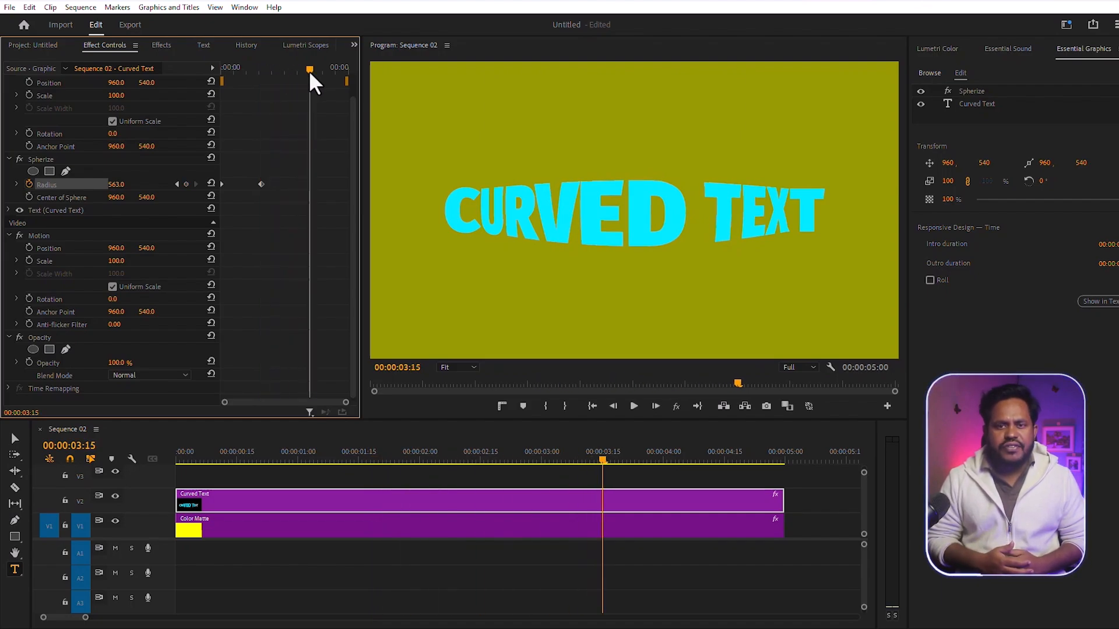
click(187, 184)
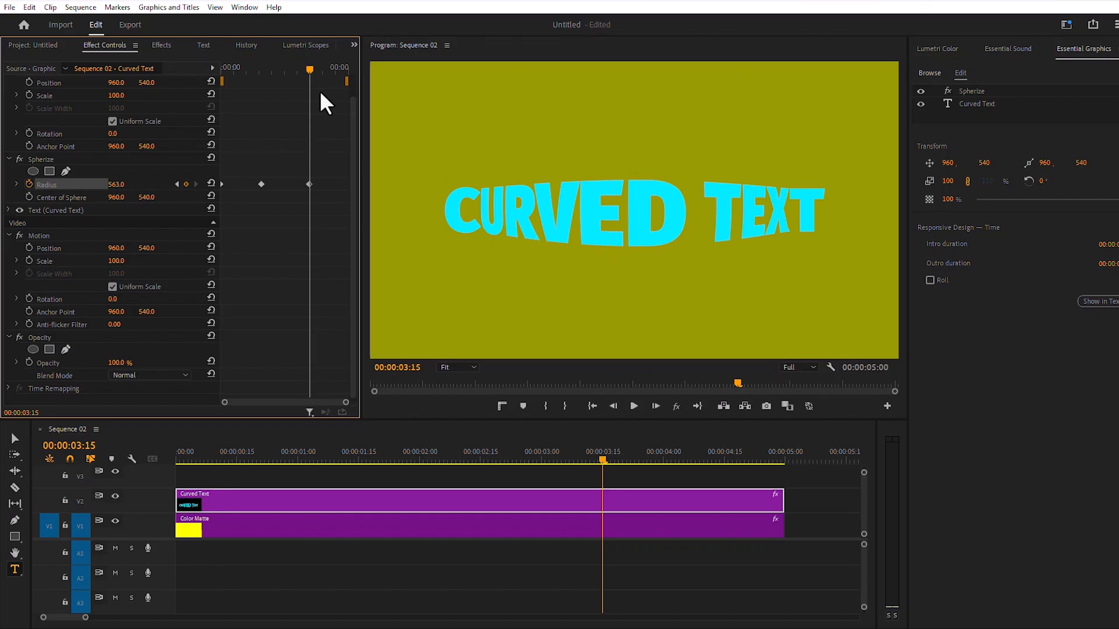
drag(311, 66, 347, 71)
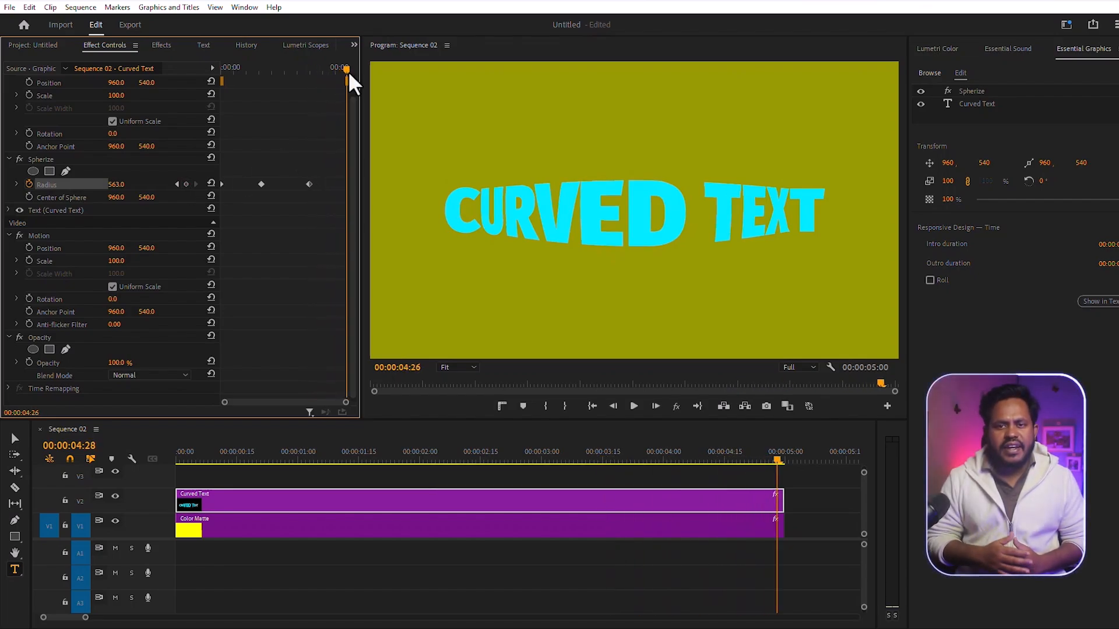
click(211, 183)
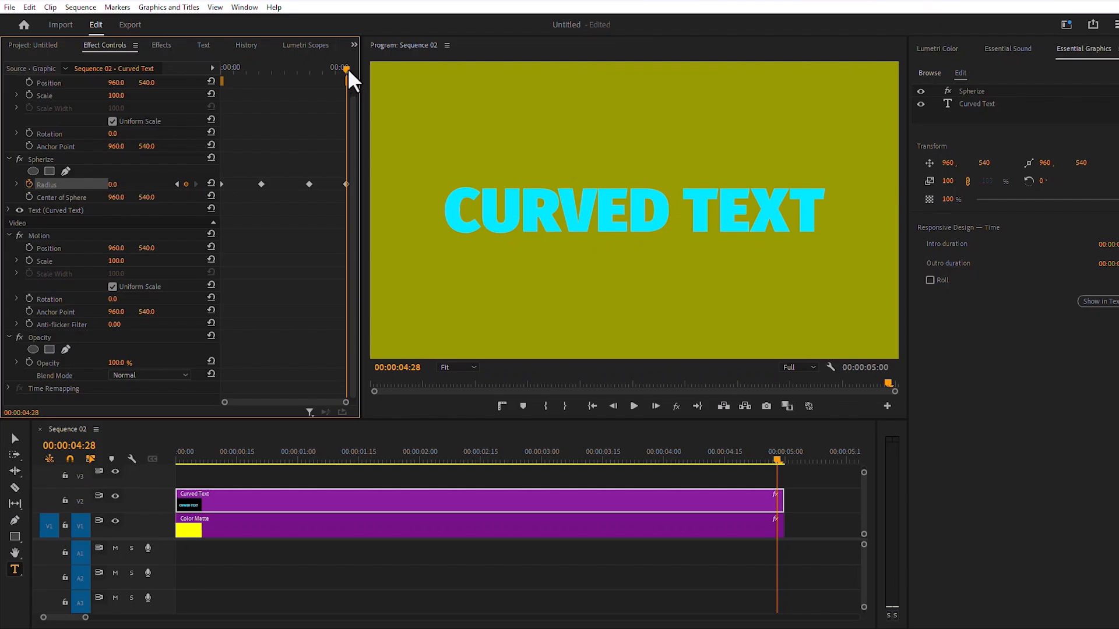
drag(347, 68, 222, 83)
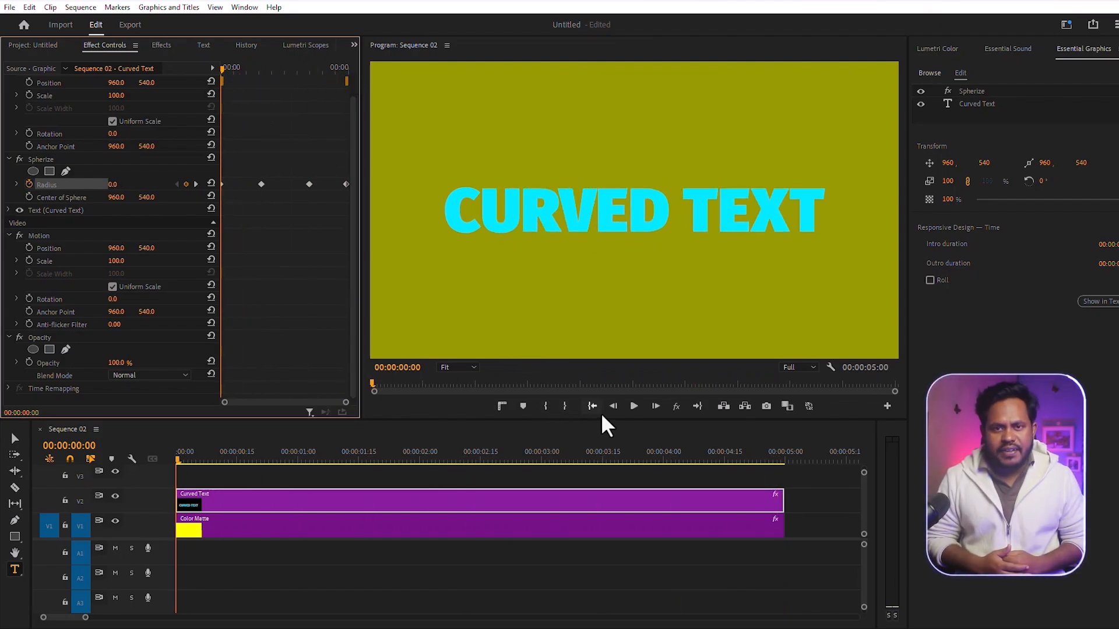
click(633, 411)
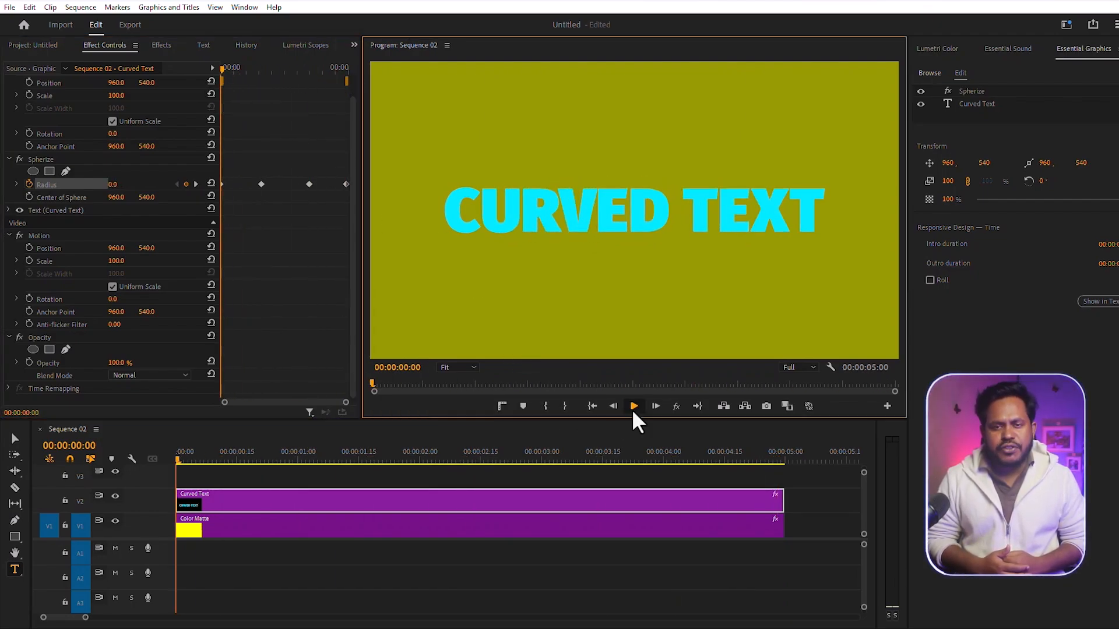